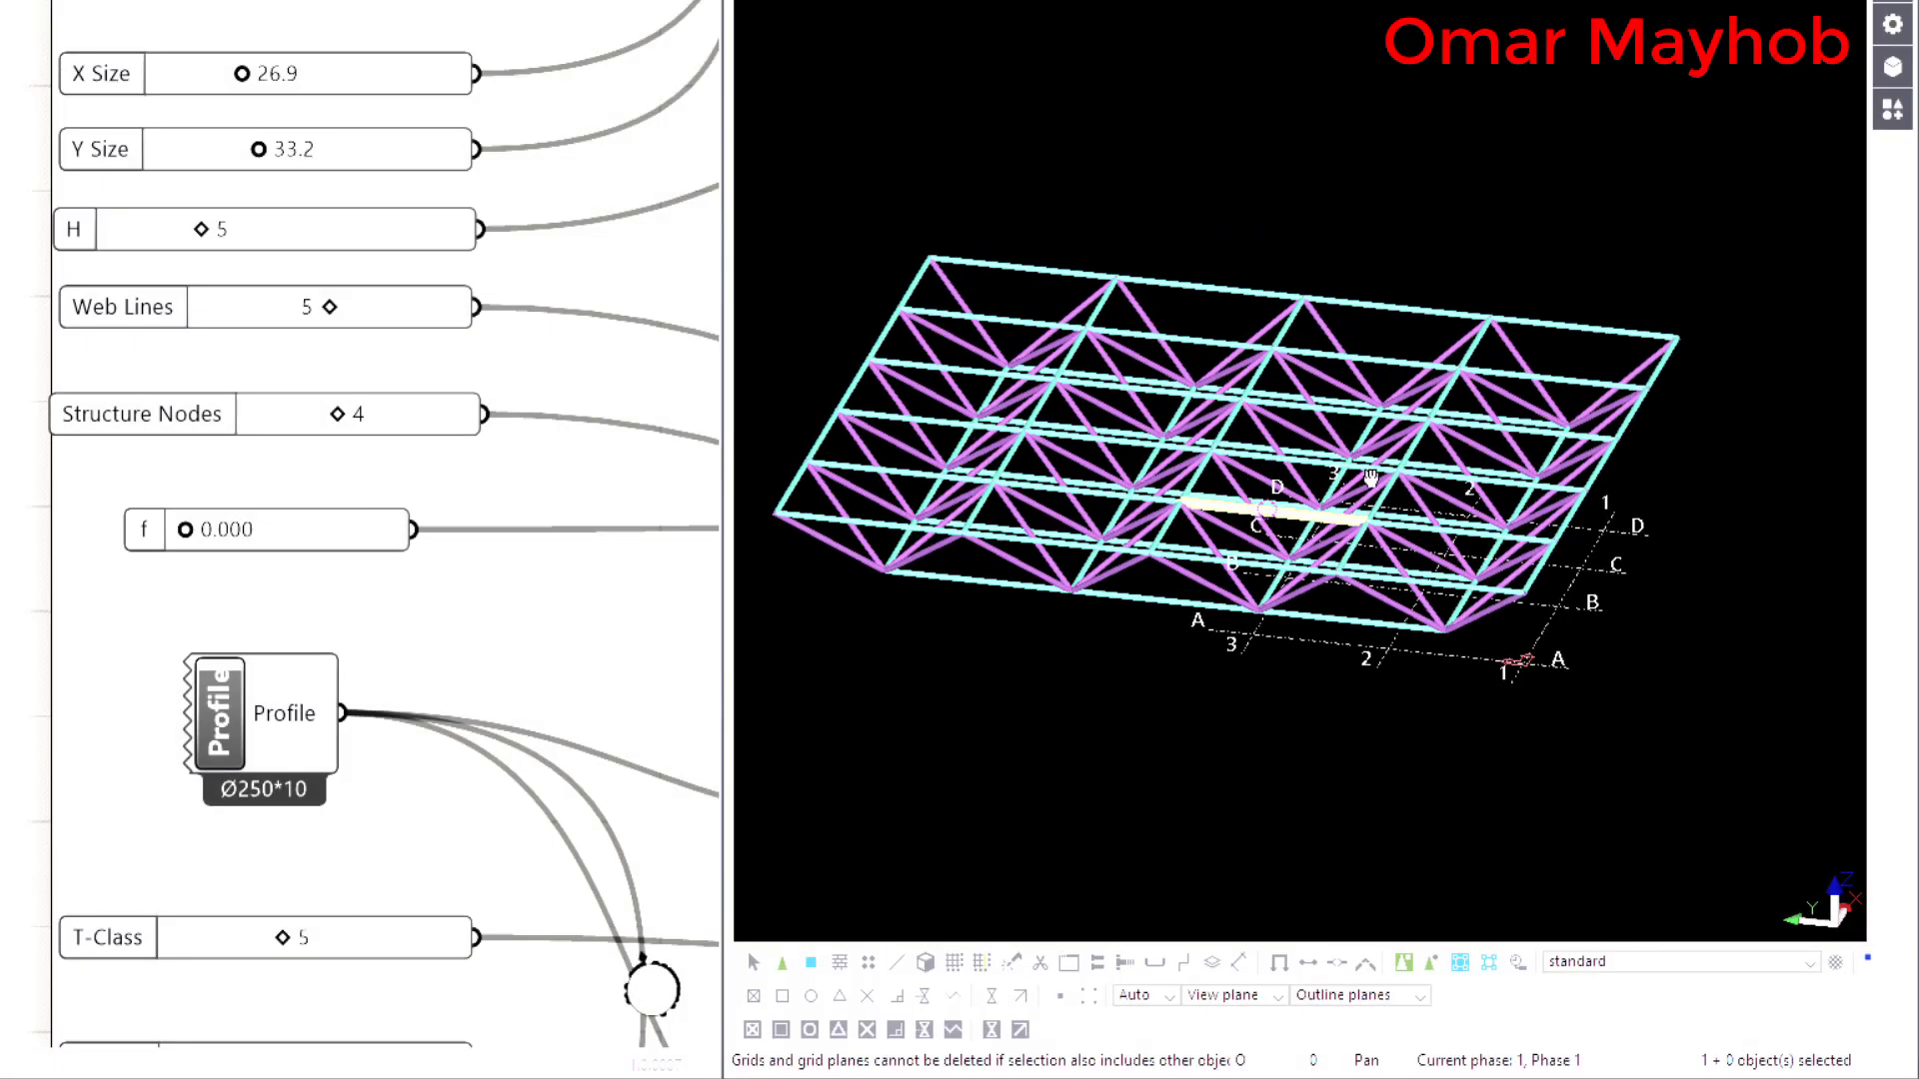
- Orbit the Tekla 3D view to inspect the slider-driven space-frame truss
mouse_move(1370, 478)
middle_mouse_down("ctrl")
mouse_move(1418, 407)
mouse_move(1435, 222)
mouse_move(1236, 432)
mouse_move(900, 462)
mouse_move(792, 411)
mouse_move(878, 470)
mouse_move(1092, 493)
mouse_move(420, 190)
middle_mouse_up("ctrl")
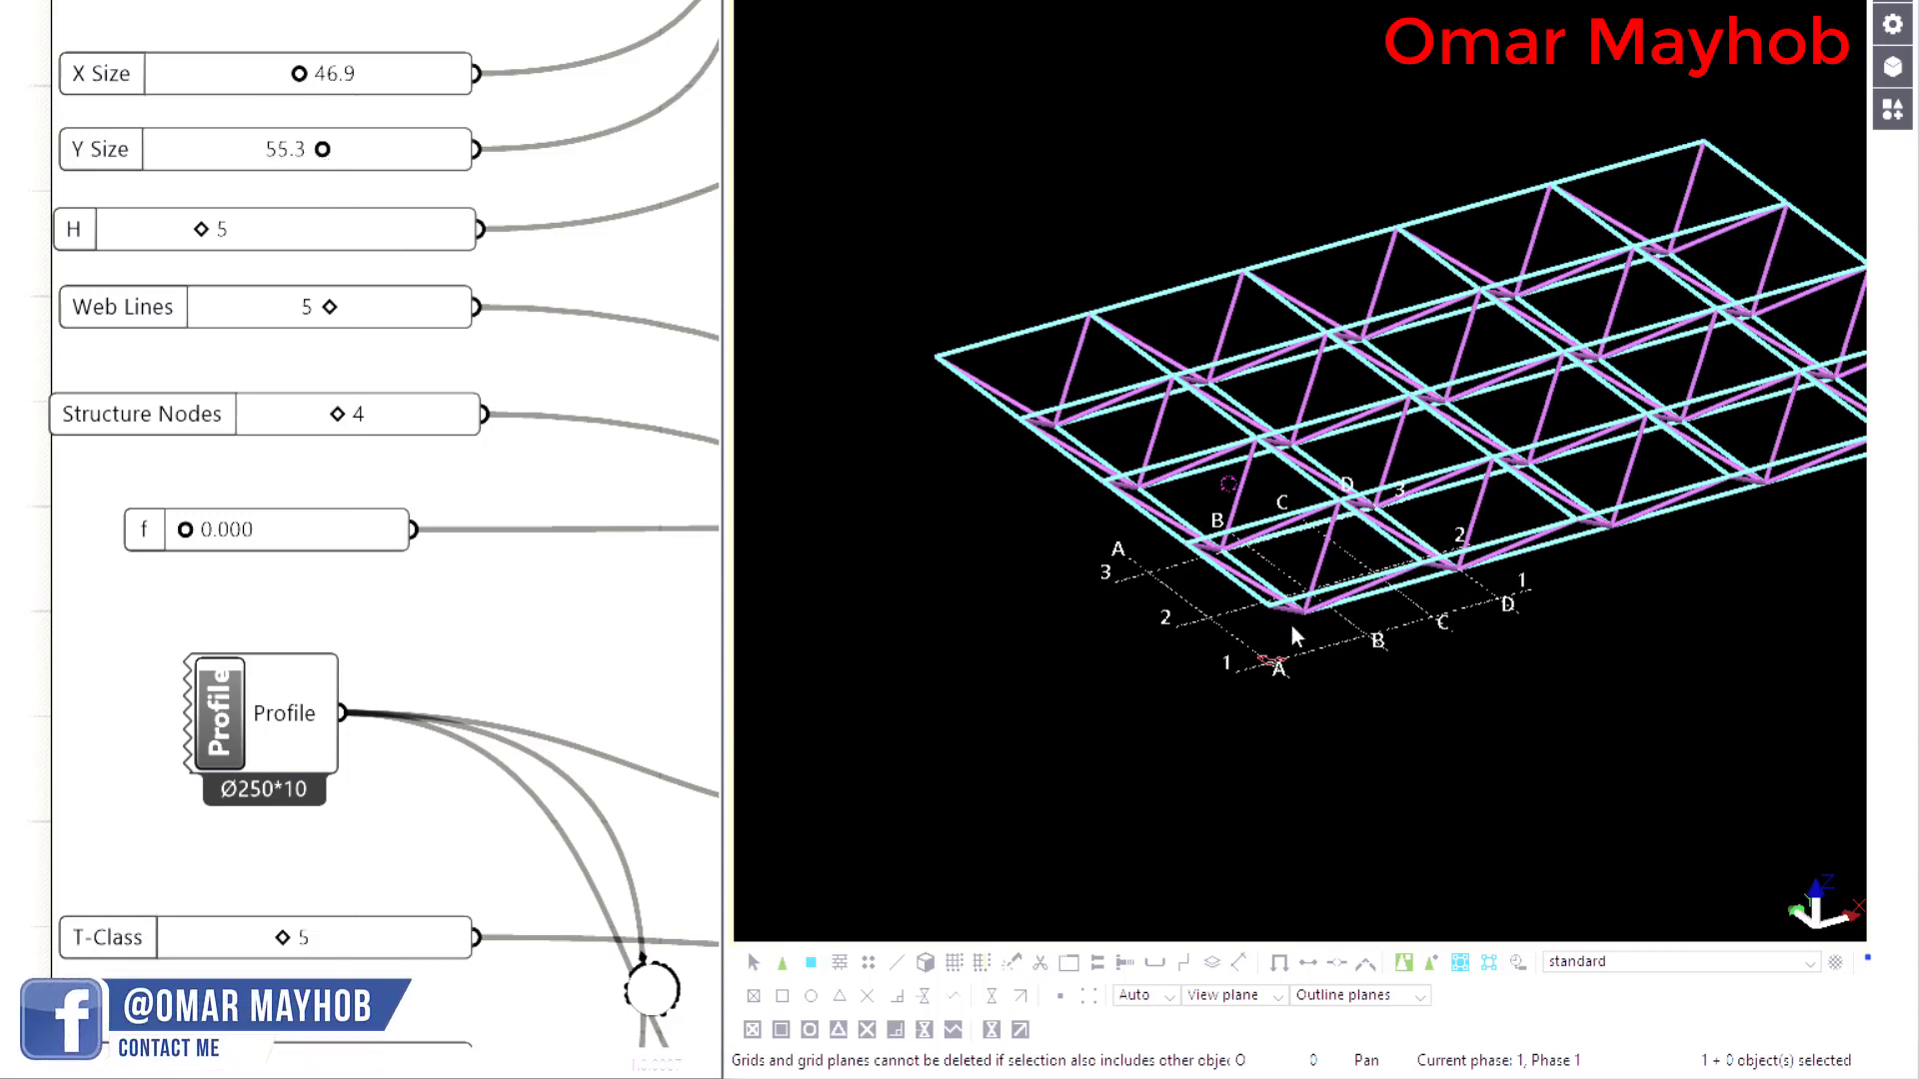
- Shrink the truss to about X Size 30.8 and Y Size 30.6, and try a different height H
mouse_move(1291, 626)
middle_mouse_down("ctrl")
mouse_move(1305, 567)
mouse_move(1299, 628)
mouse_move(1400, 651)
mouse_move(1475, 555)
mouse_move(1436, 531)
mouse_move(1345, 555)
middle_mouse_up("ctrl")
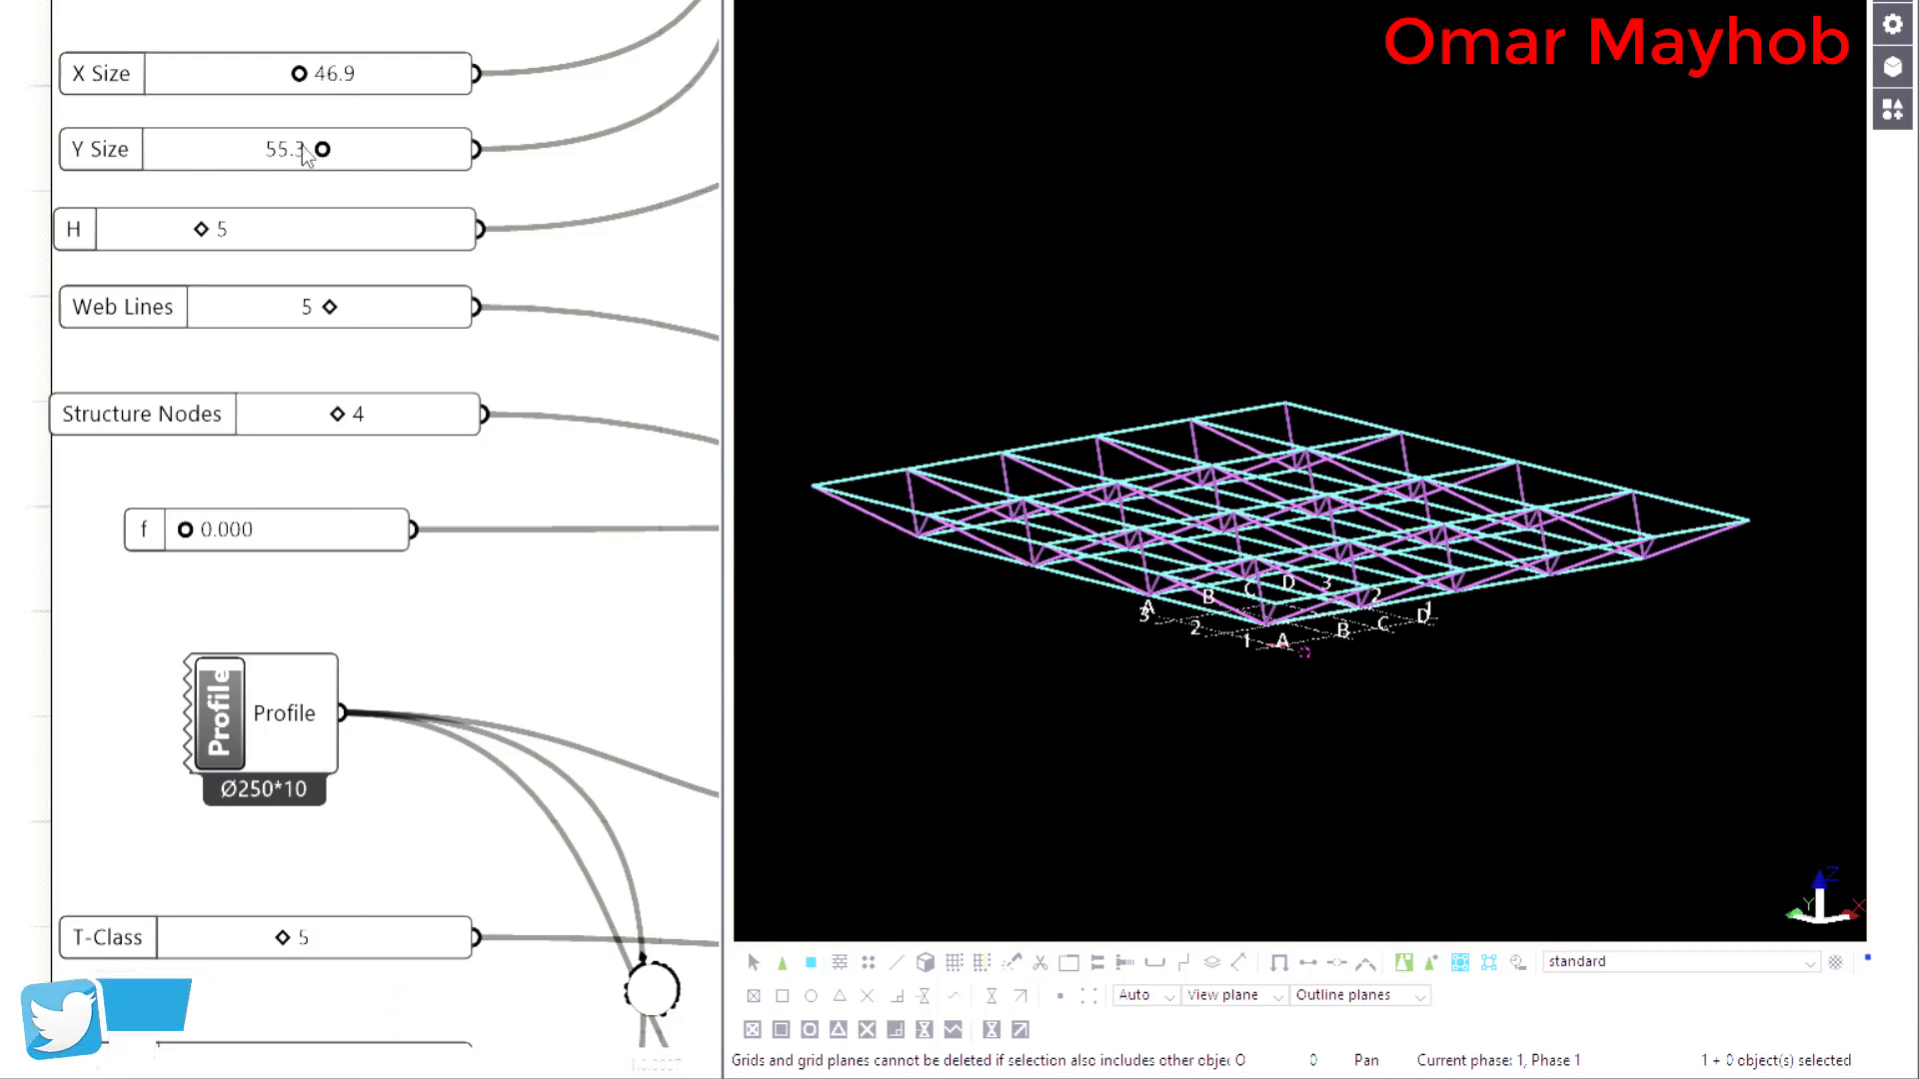
left_click_drag(302, 149, 285, 152)
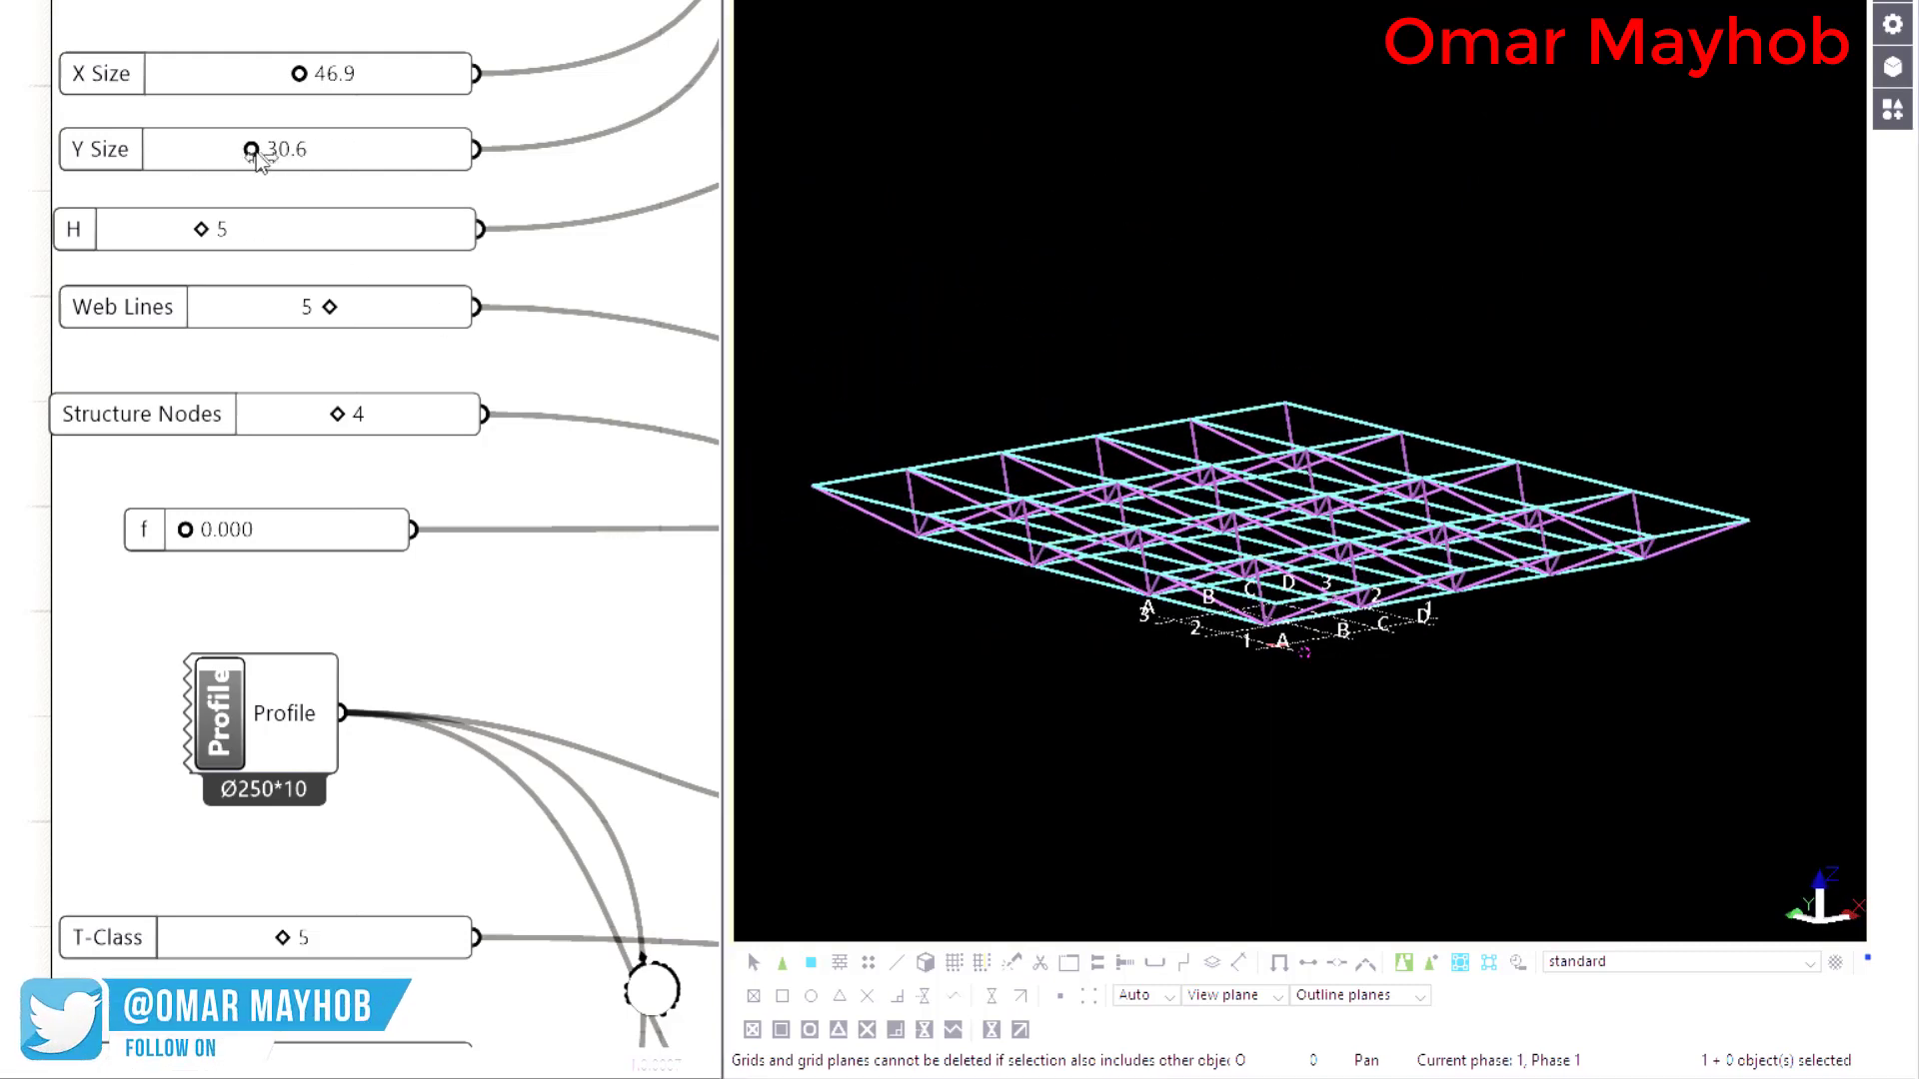
left_click_drag(298, 76, 257, 78)
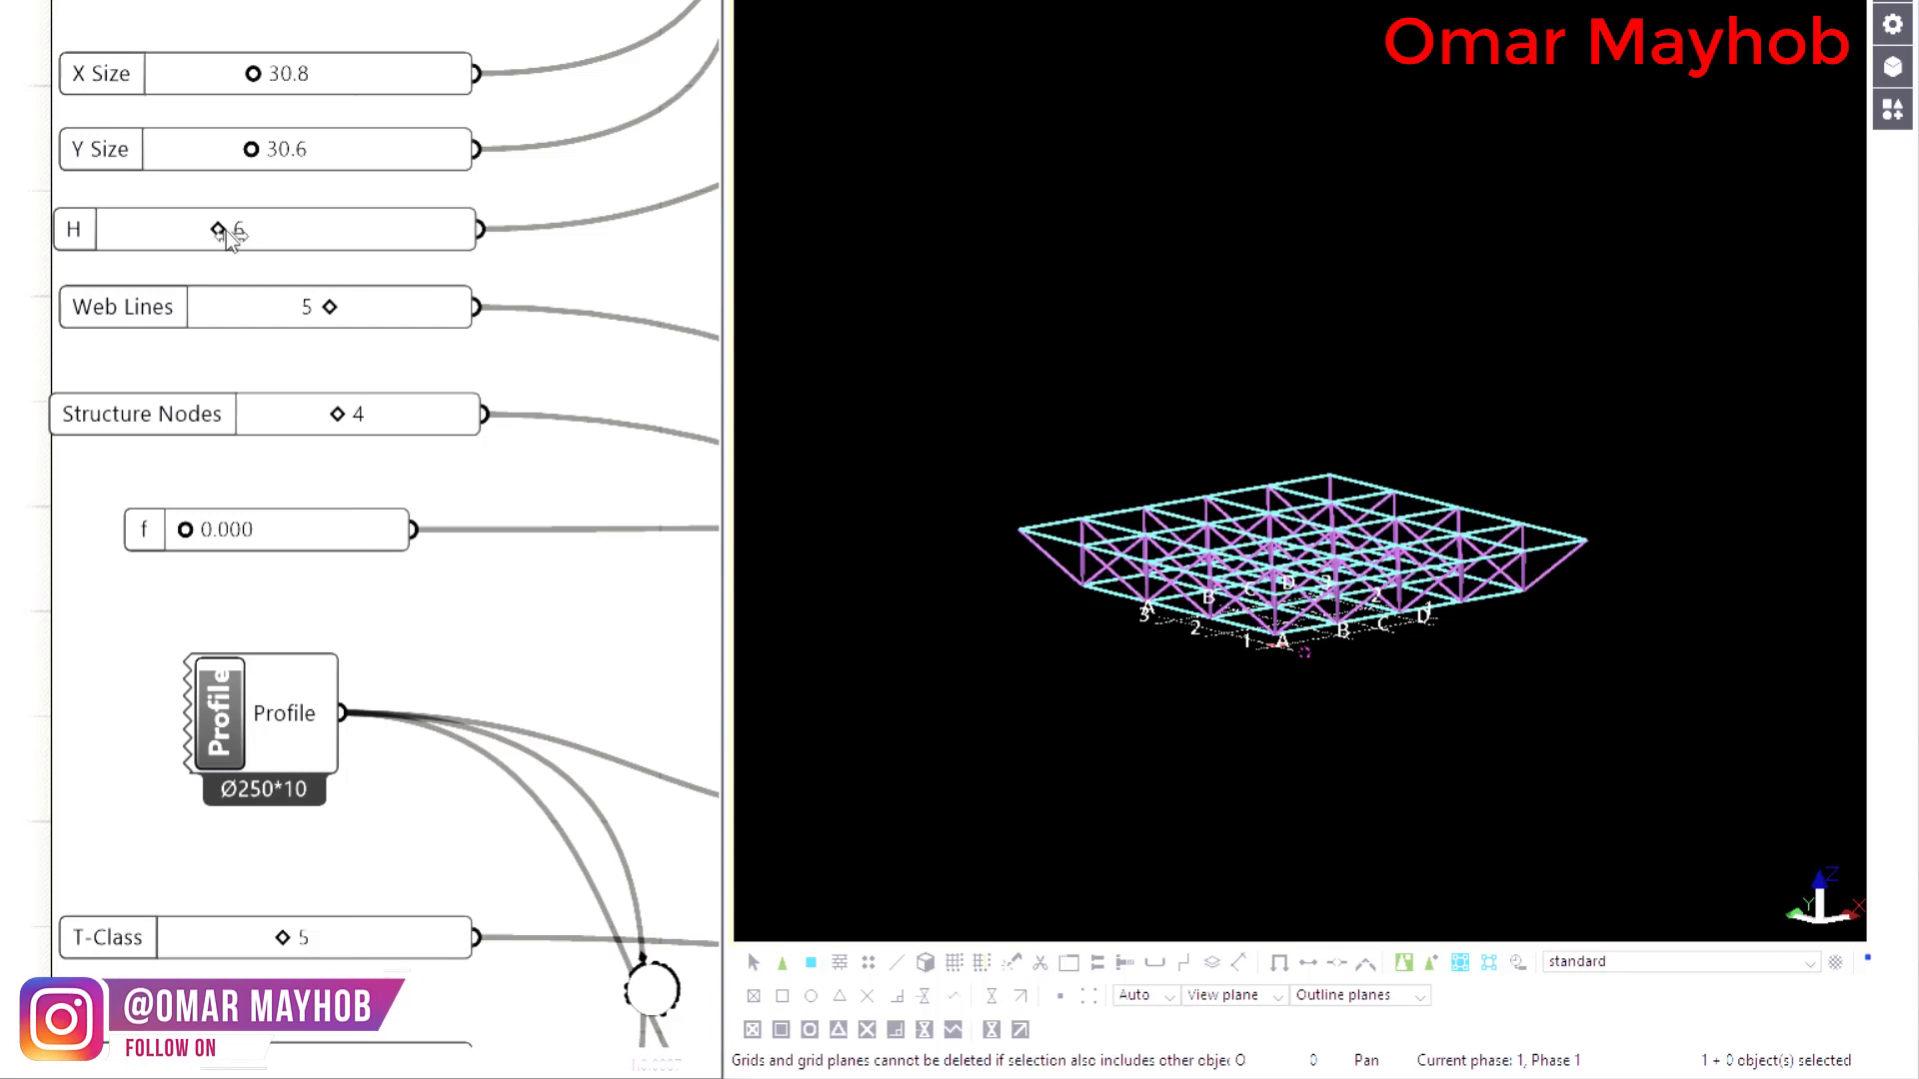
left_click_drag(226, 230, 202, 232)
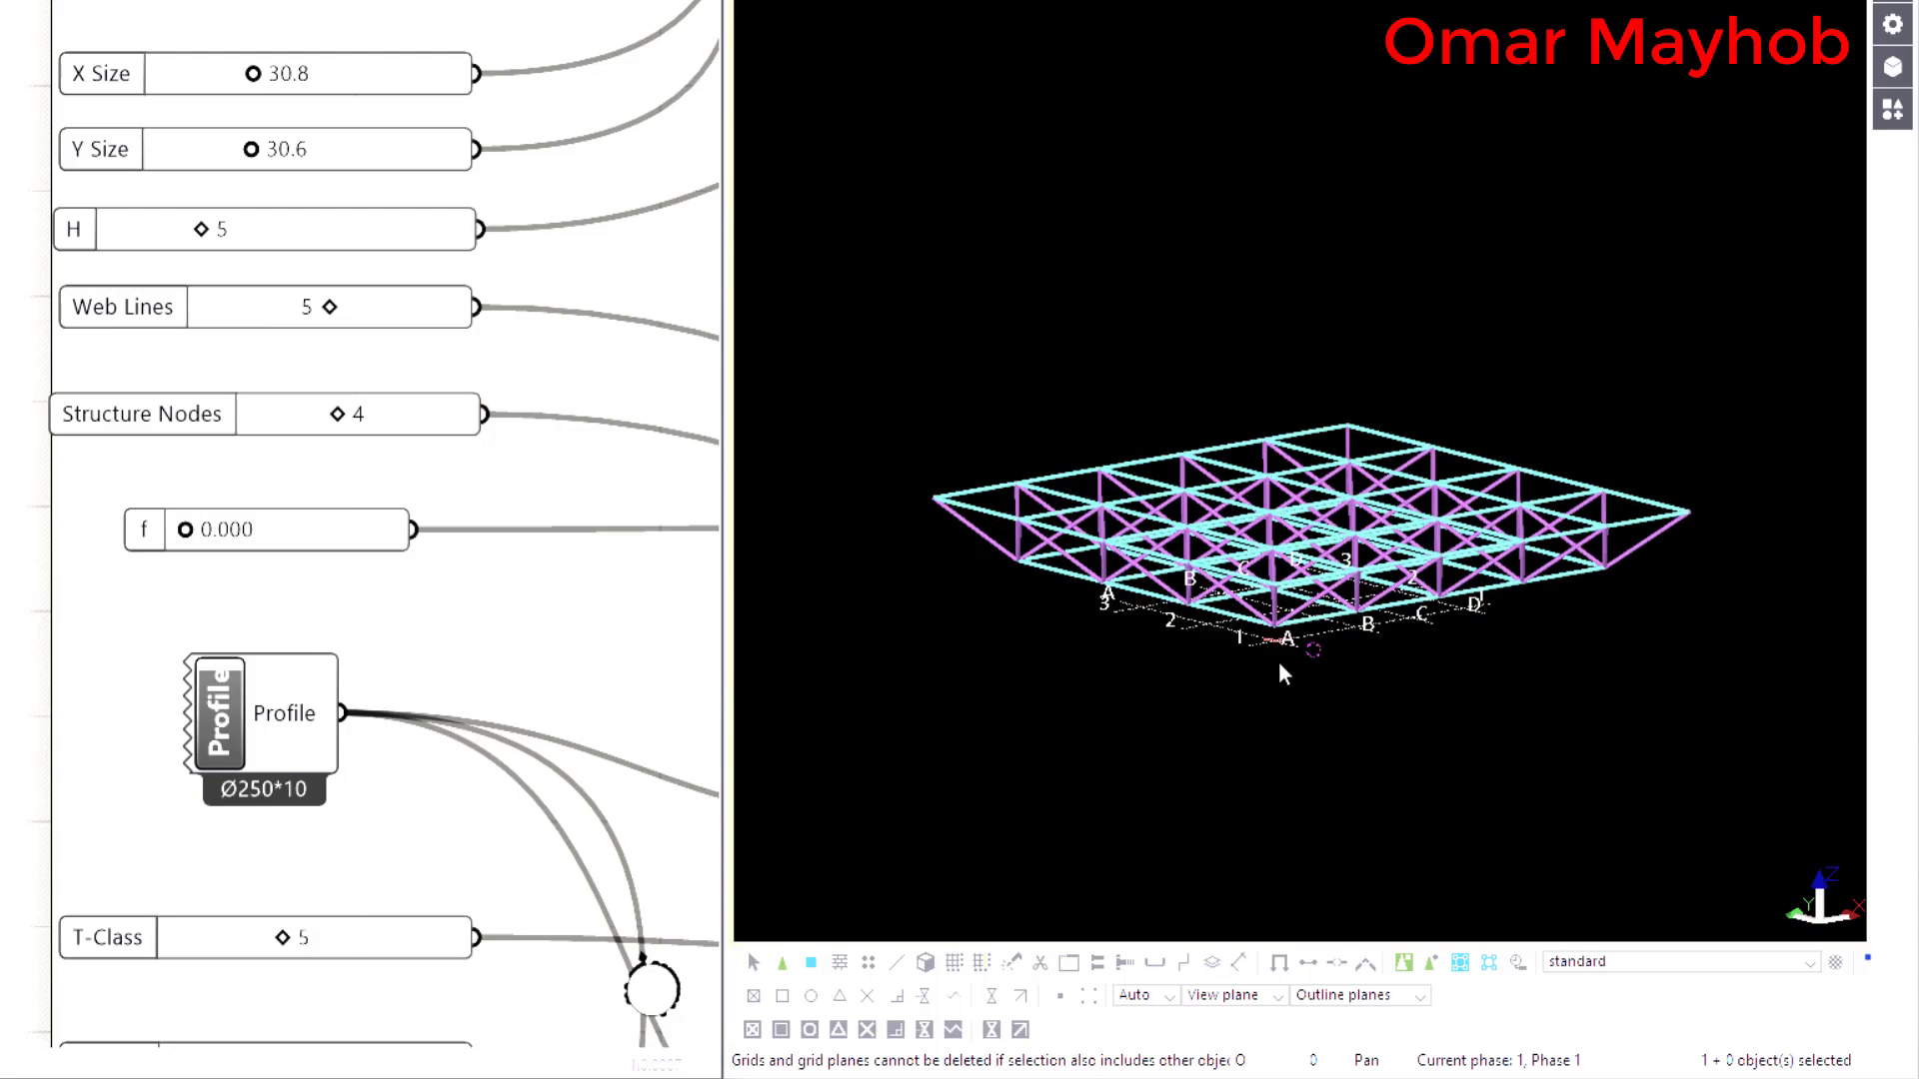
- Raise Structure Nodes from 5 to 6 and orbit to review the denser truss
mouse_move(1279, 662)
middle_mouse_down("ctrl")
mouse_move(1448, 651)
mouse_move(1182, 639)
mouse_move(1140, 664)
mouse_move(1197, 742)
mouse_move(1349, 689)
middle_mouse_up("ctrl")
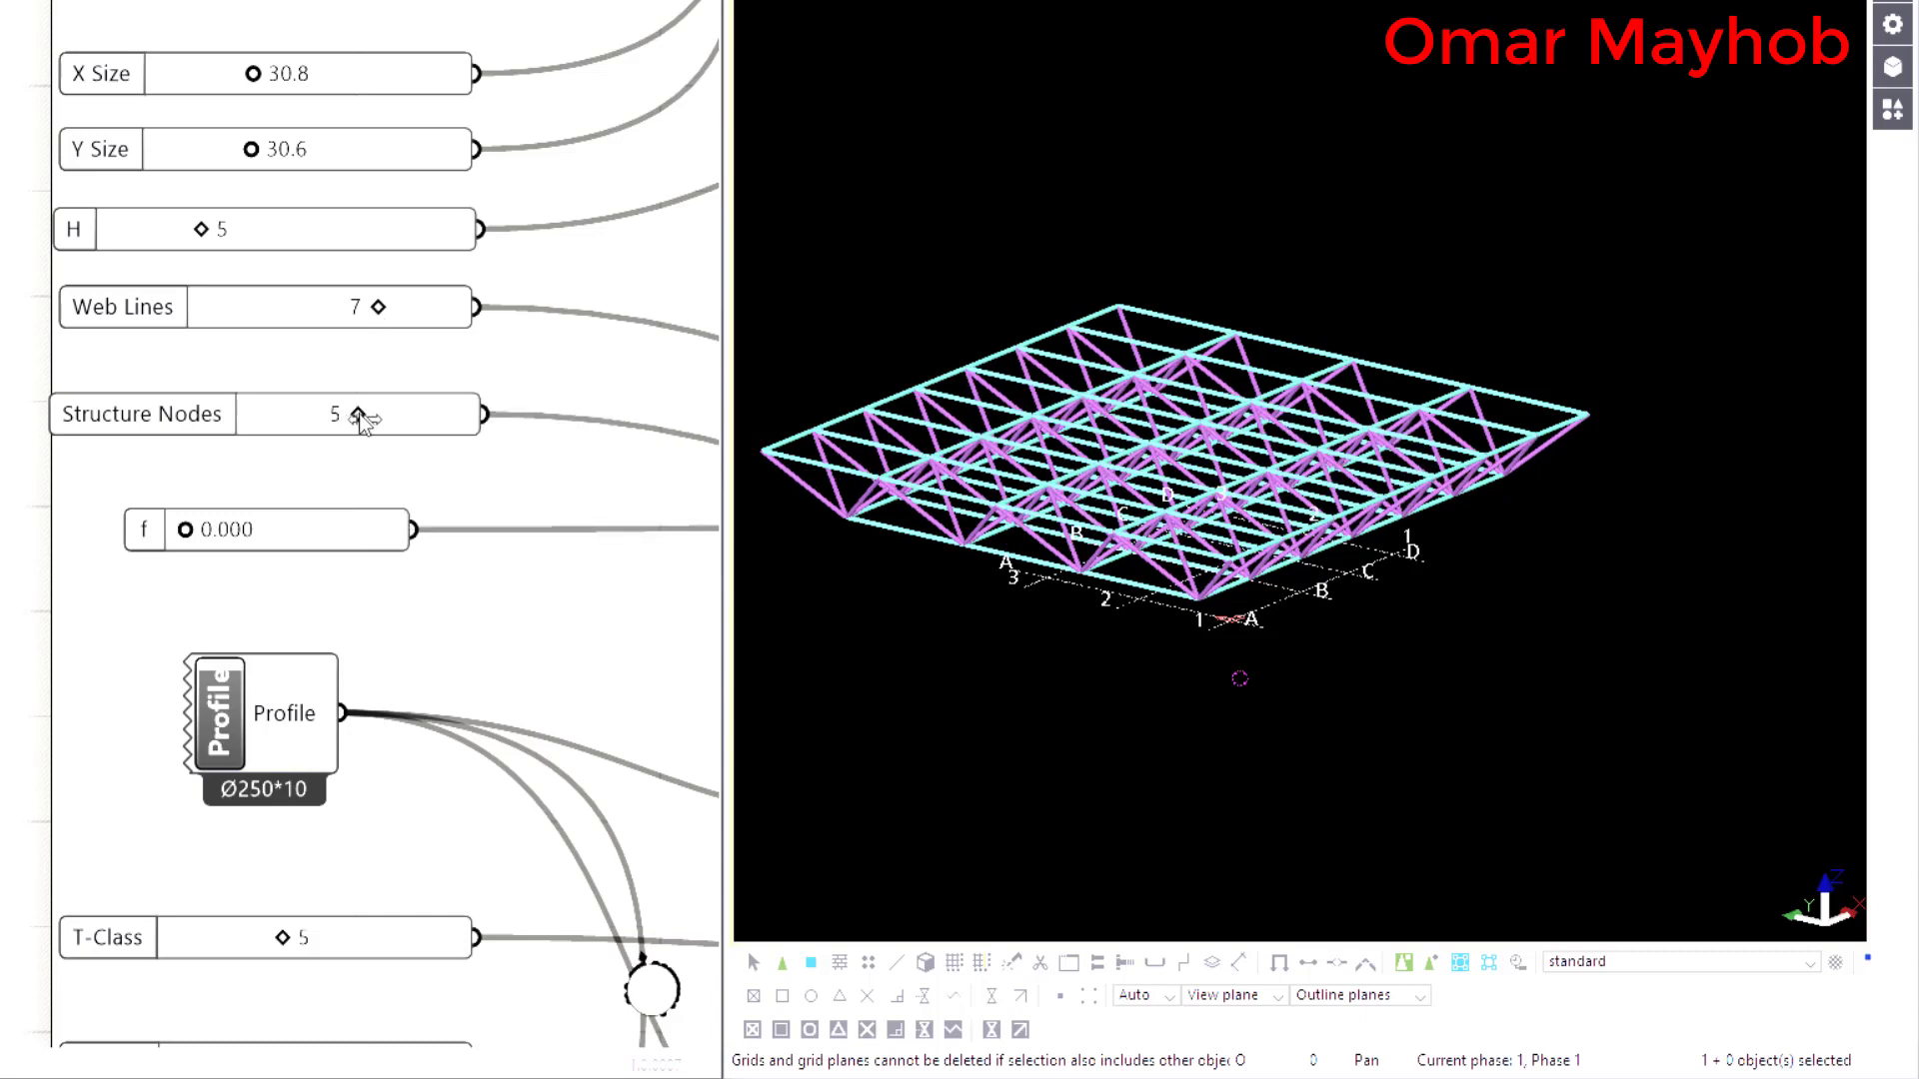
left_click_drag(358, 414, 378, 414)
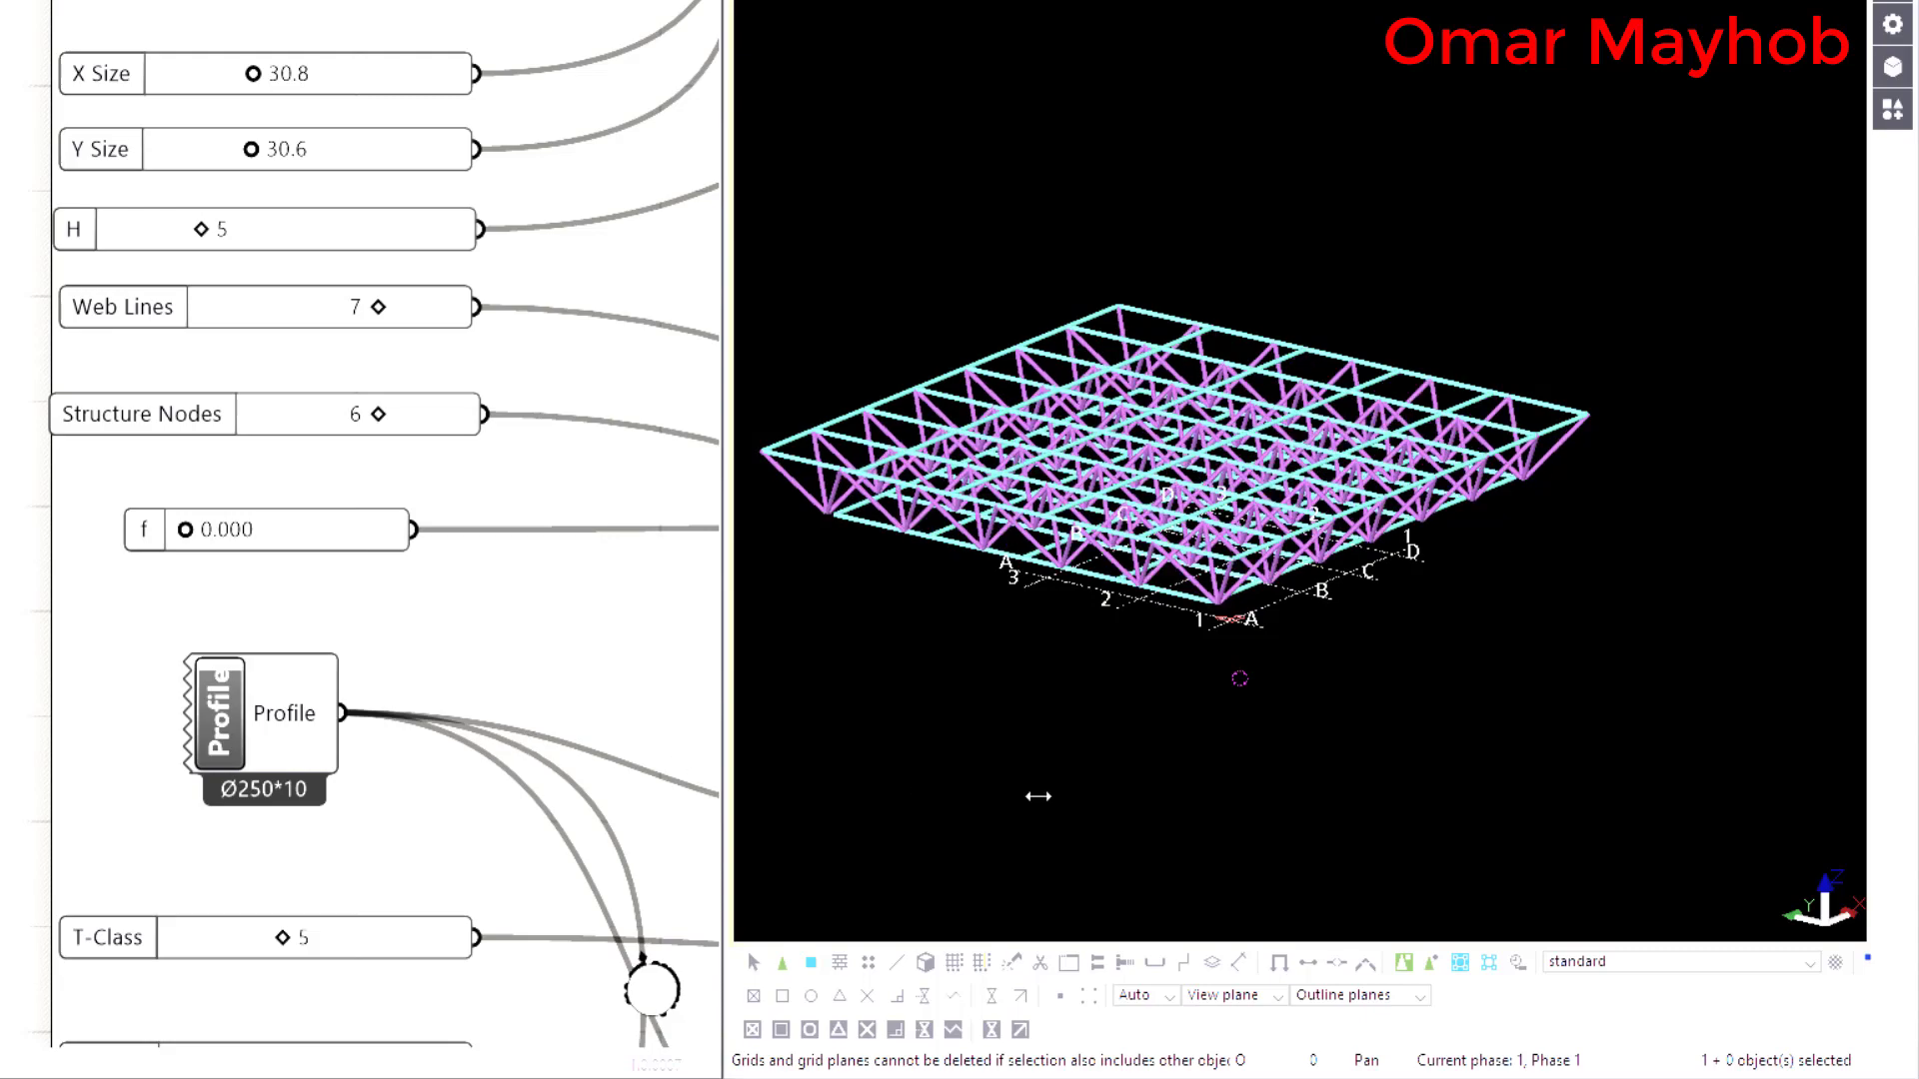
mouse_move(1193, 652)
middle_mouse_down("ctrl")
mouse_move(1315, 740)
mouse_move(1239, 655)
mouse_move(1118, 626)
mouse_move(1132, 652)
mouse_move(1193, 666)
middle_mouse_up("ctrl")
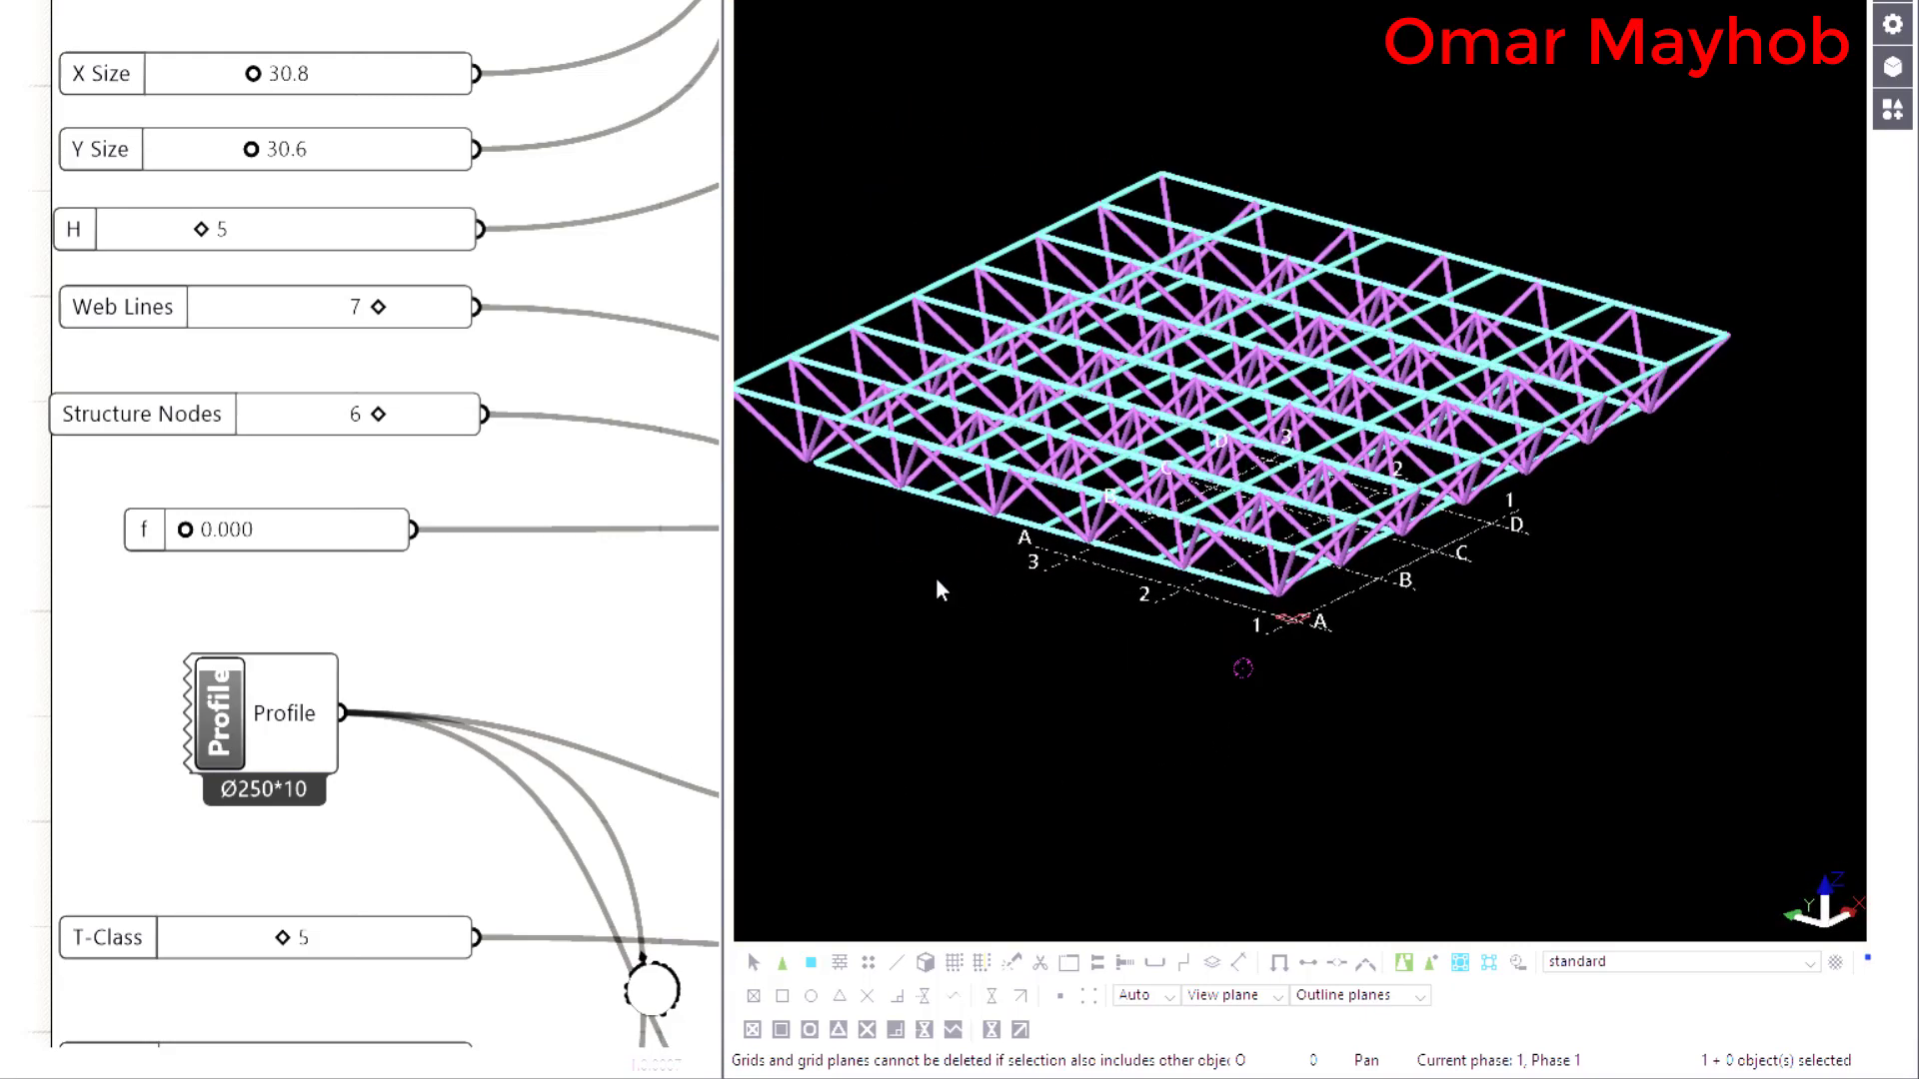
- Fit the Tekla work area to the entire model, redraw the view, and rotate the truss
scroll(936, 577, "up", 2)
scroll(947, 150, "up", 3)
right_click(945, 141)
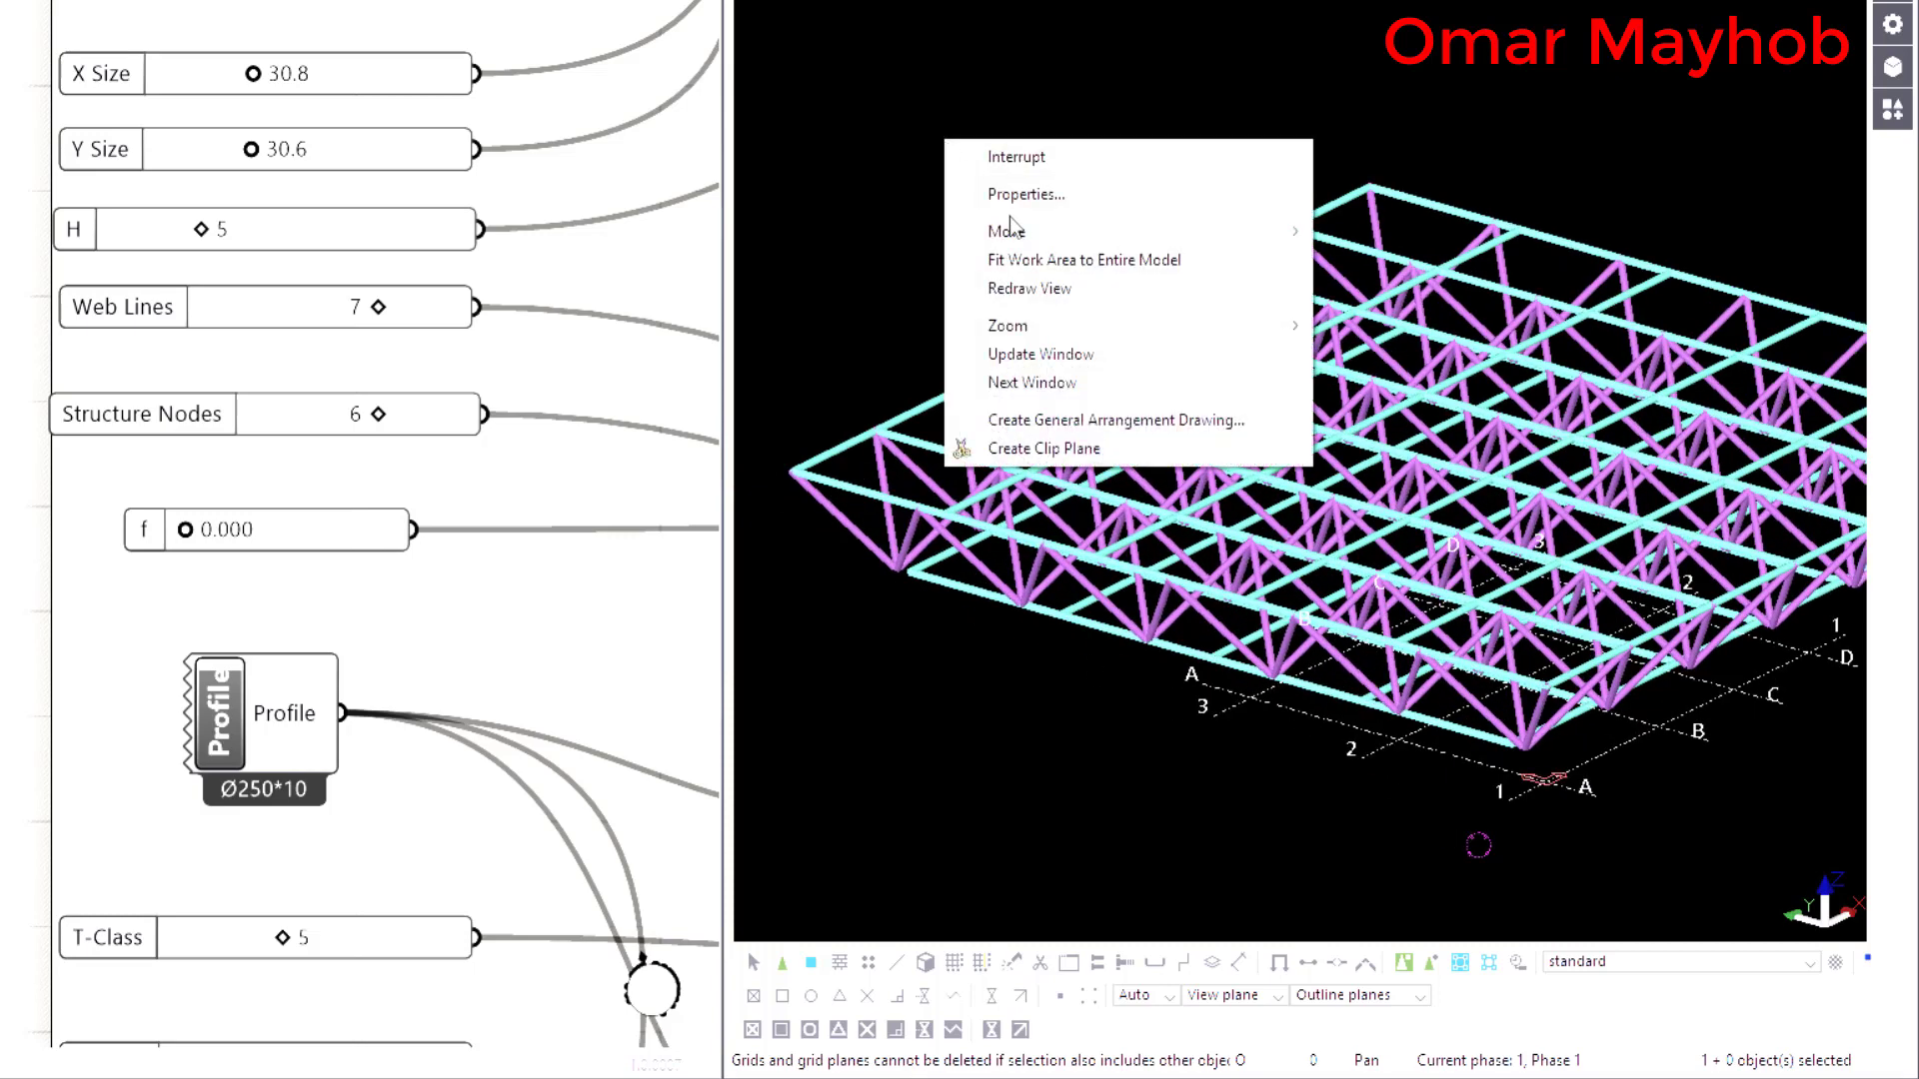
left_click(1042, 262)
right_click(1019, 154)
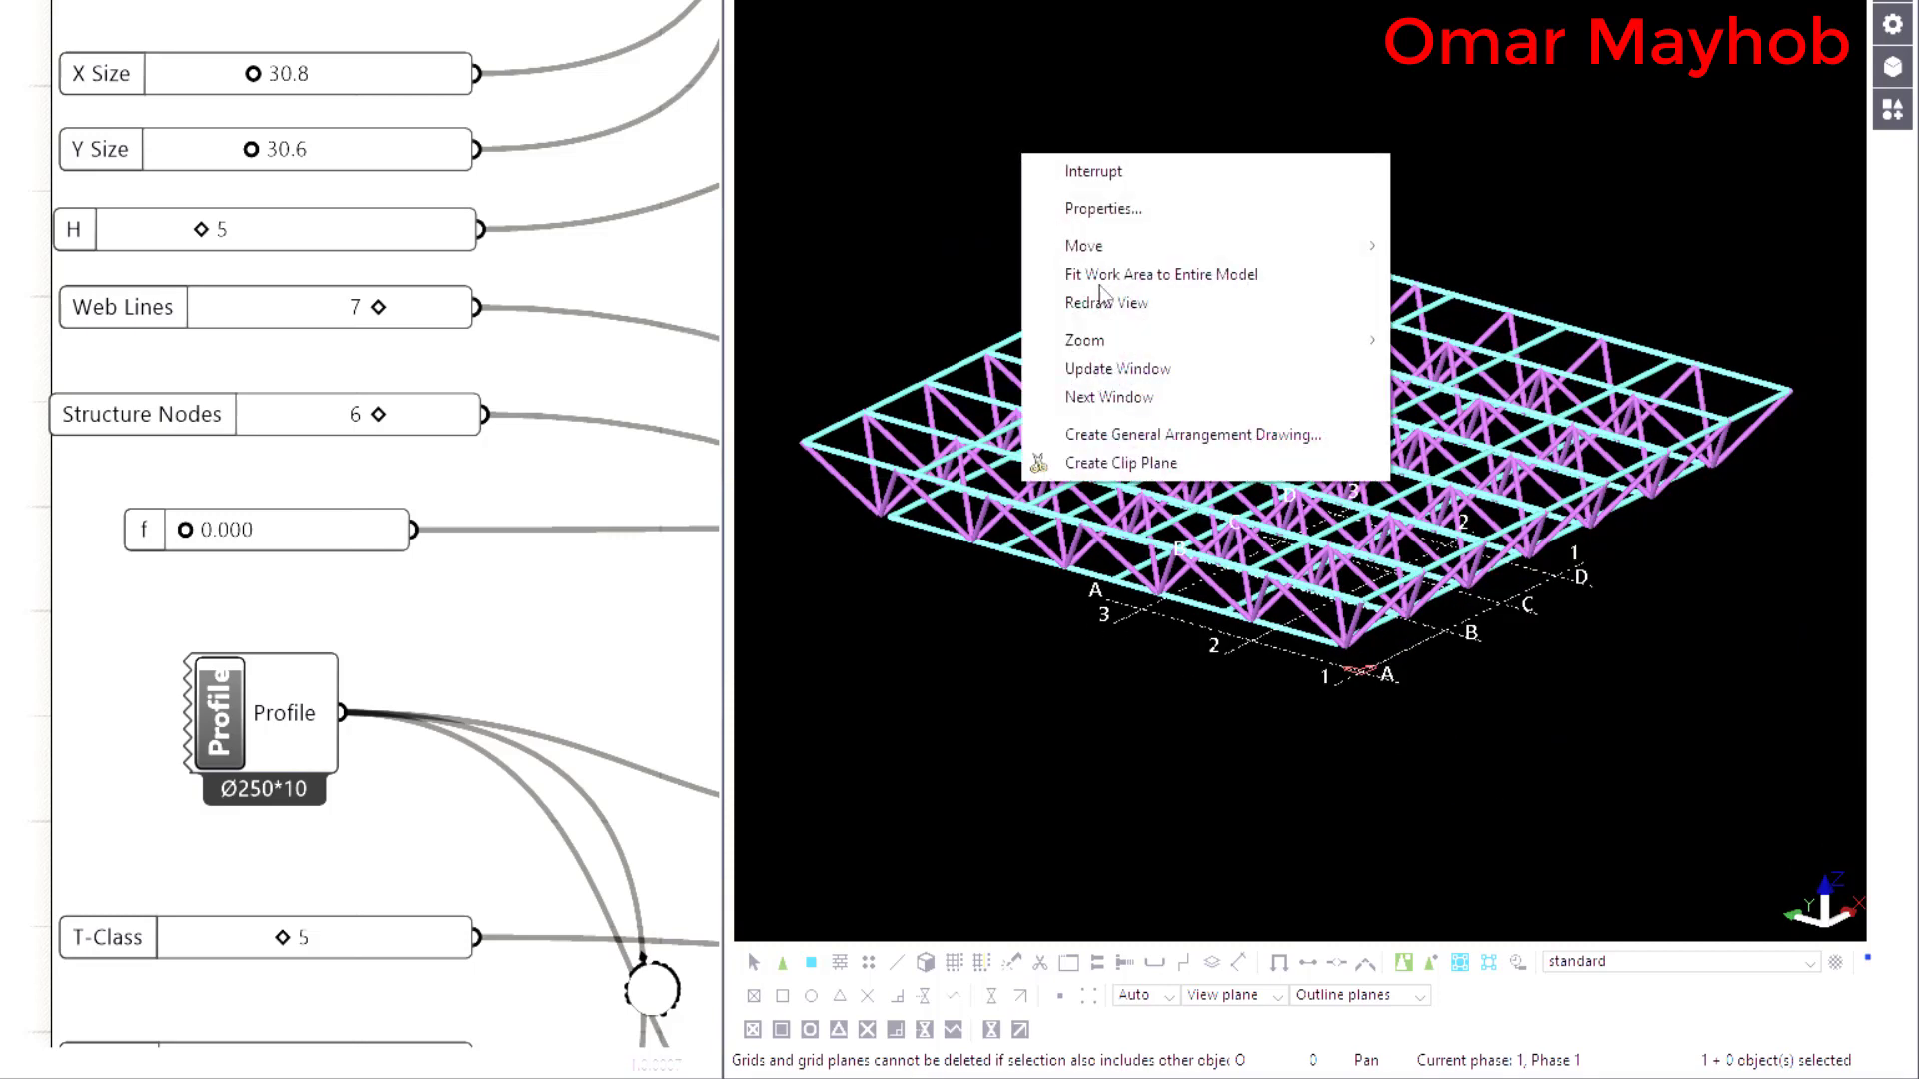
left_click(1100, 300)
mouse_move(1661, 625)
middle_mouse_down("ctrl")
mouse_move(1393, 626)
mouse_move(642, 540)
middle_mouse_up("ctrl")
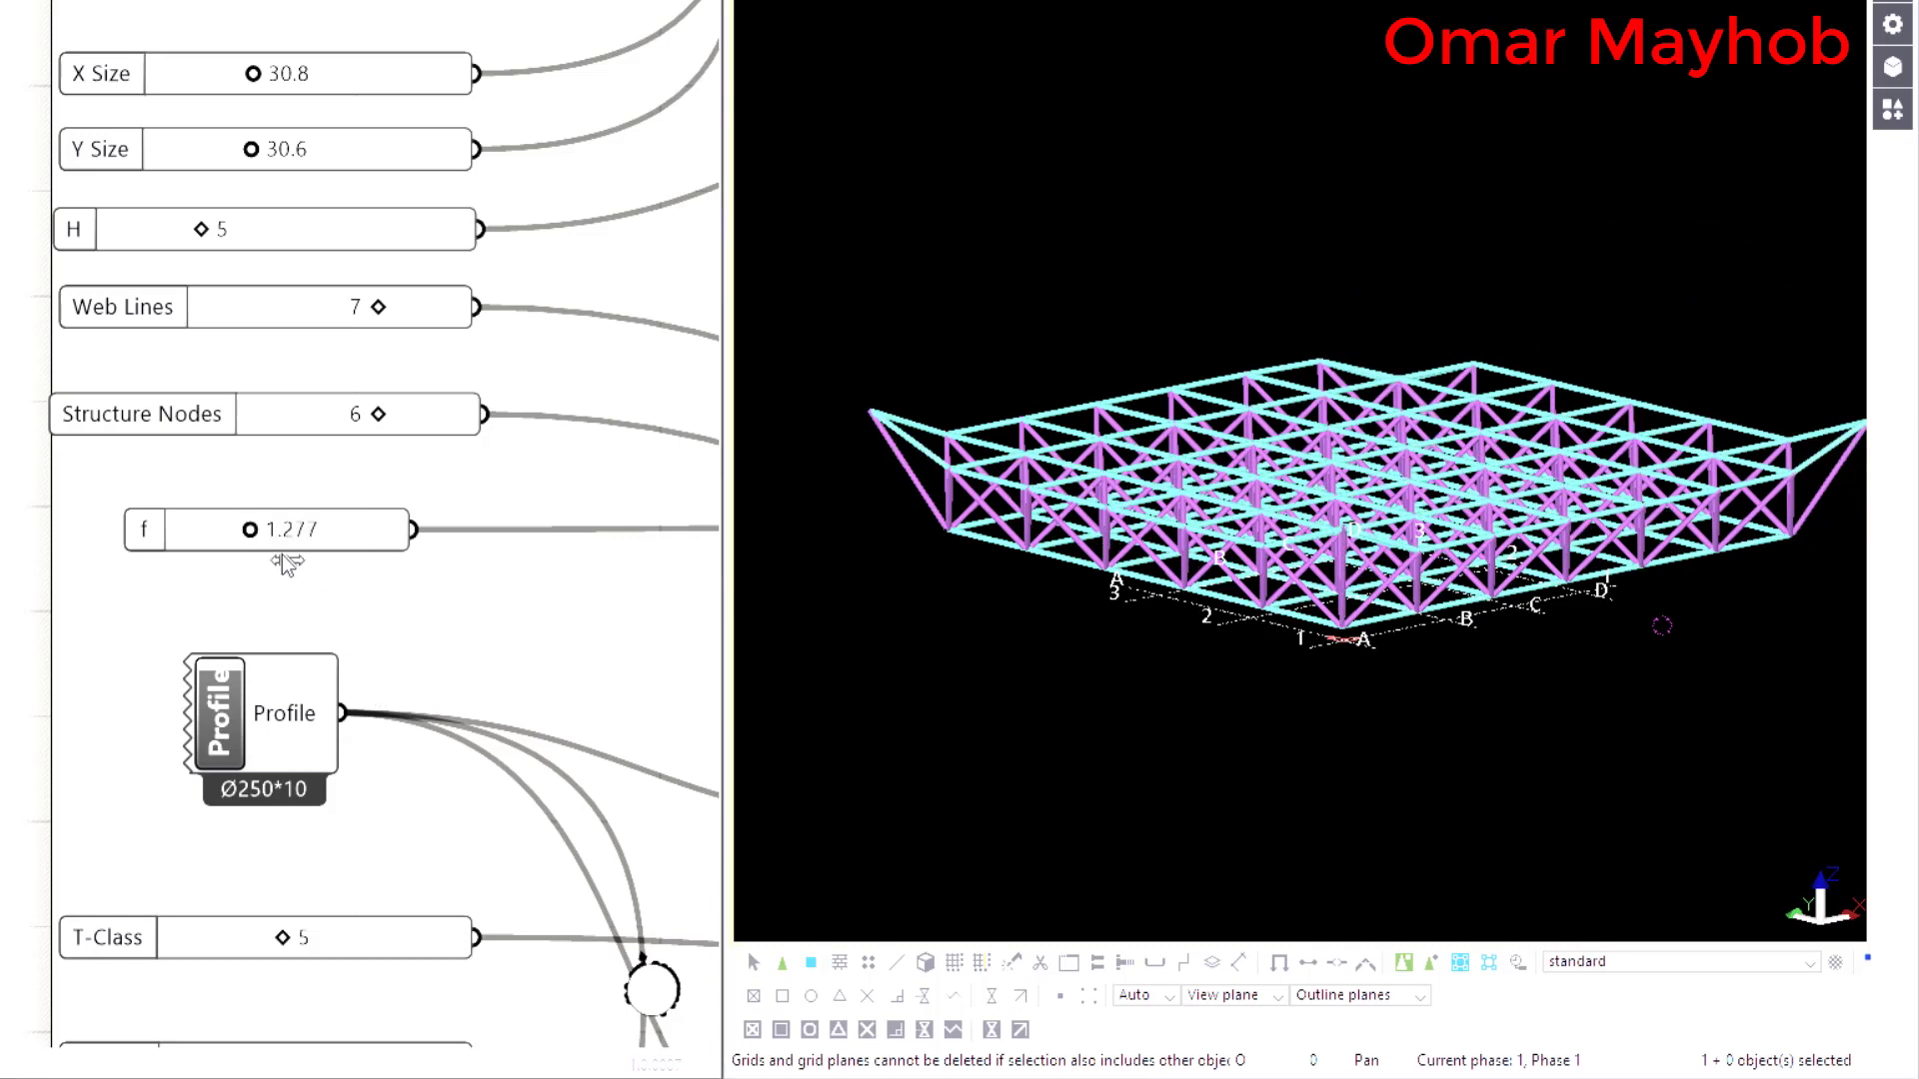
- Bend the truss with the f slider, then set f exactly to 2
left_click_drag(282, 555, 290, 555)
mouse_move(1499, 520)
middle_mouse_down("ctrl")
mouse_move(1599, 585)
mouse_move(1756, 536)
mouse_move(1336, 535)
mouse_move(1418, 479)
mouse_move(1370, 360)
mouse_move(1413, 523)
mouse_move(1469, 549)
mouse_move(1011, 509)
mouse_move(1620, 621)
mouse_move(1495, 621)
mouse_move(1394, 591)
mouse_move(1500, 613)
mouse_move(1525, 596)
mouse_move(1427, 626)
mouse_move(1624, 576)
mouse_move(1447, 573)
mouse_move(1362, 549)
mouse_move(1520, 578)
mouse_move(1236, 645)
mouse_move(1475, 652)
mouse_move(1370, 630)
mouse_move(1284, 651)
mouse_move(1192, 593)
mouse_move(1276, 677)
mouse_move(1820, 650)
mouse_move(1571, 733)
mouse_move(1353, 699)
mouse_move(1293, 663)
mouse_move(1533, 683)
mouse_move(1484, 760)
mouse_move(1293, 780)
mouse_move(1801, 749)
mouse_move(1458, 755)
mouse_move(1628, 728)
mouse_move(1735, 642)
mouse_move(1637, 736)
mouse_move(1486, 769)
middle_mouse_up("ctrl")
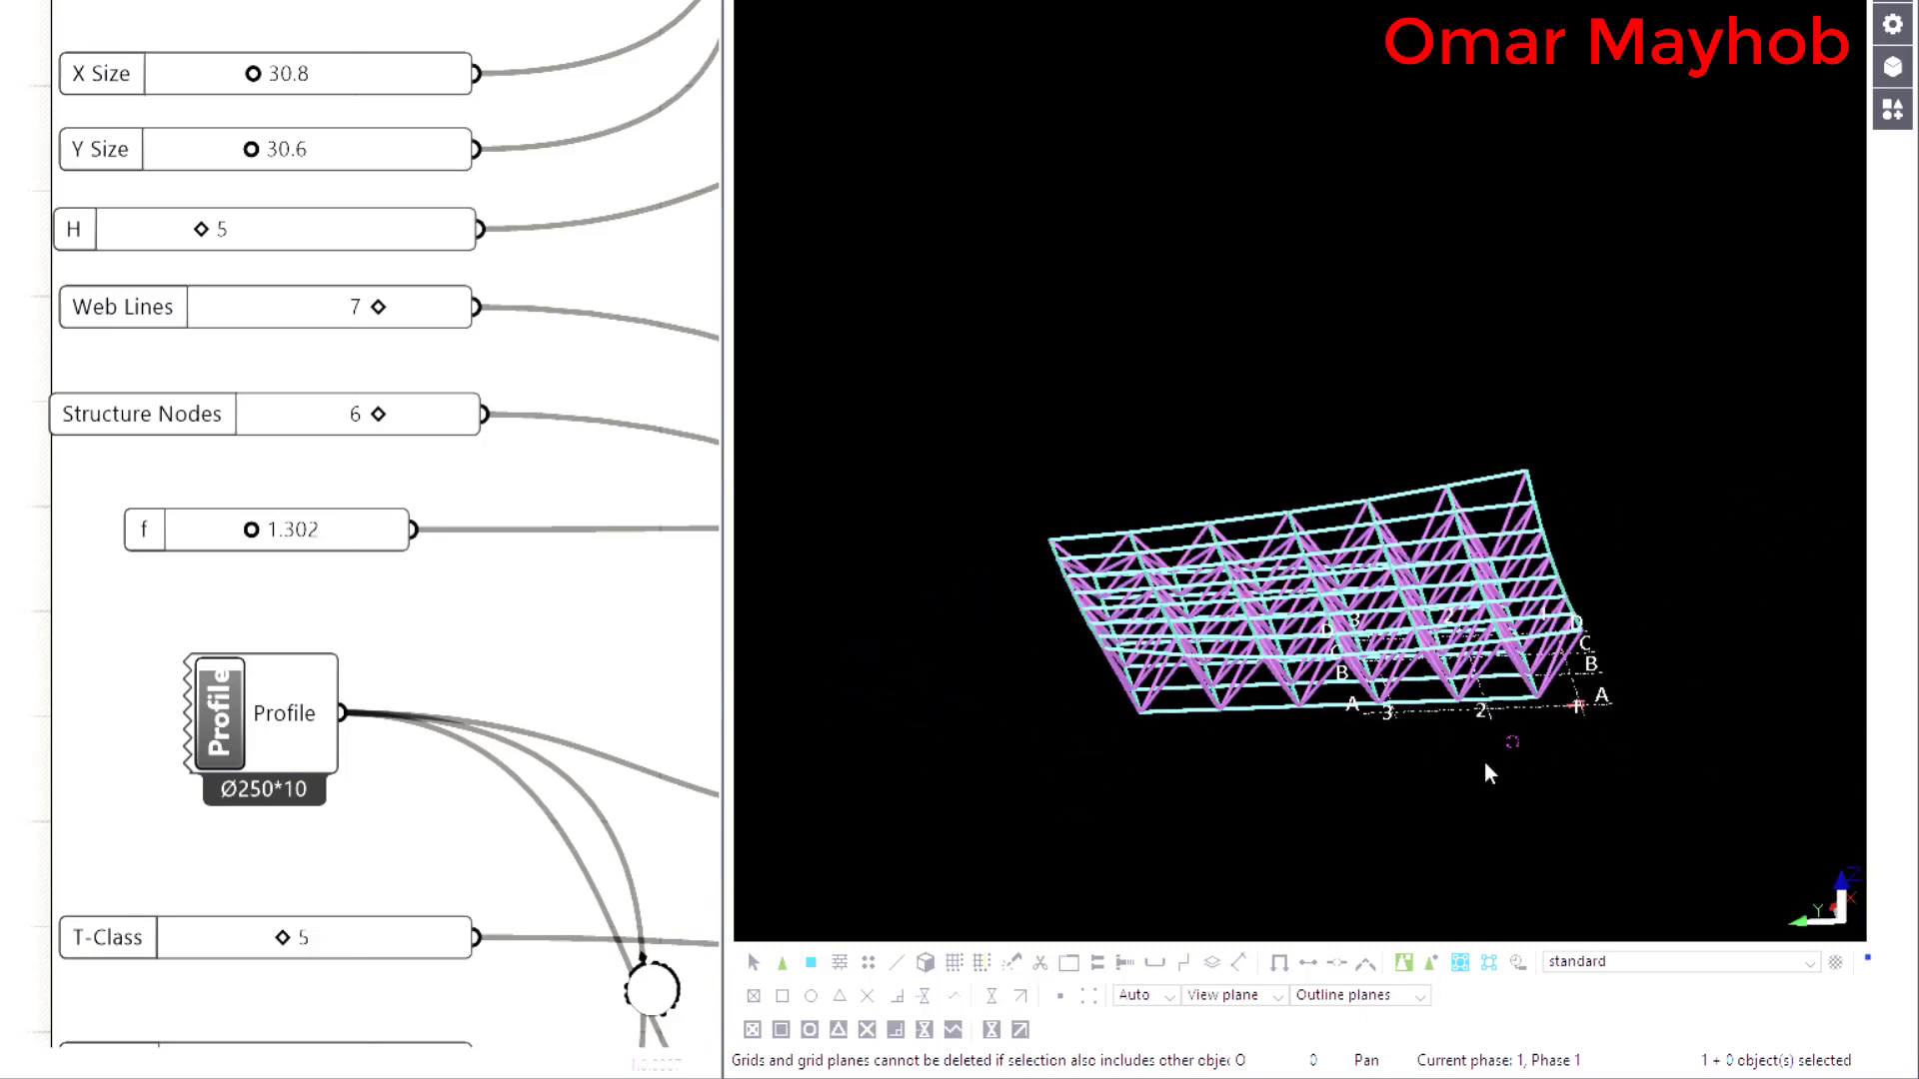
double_click(310, 528)
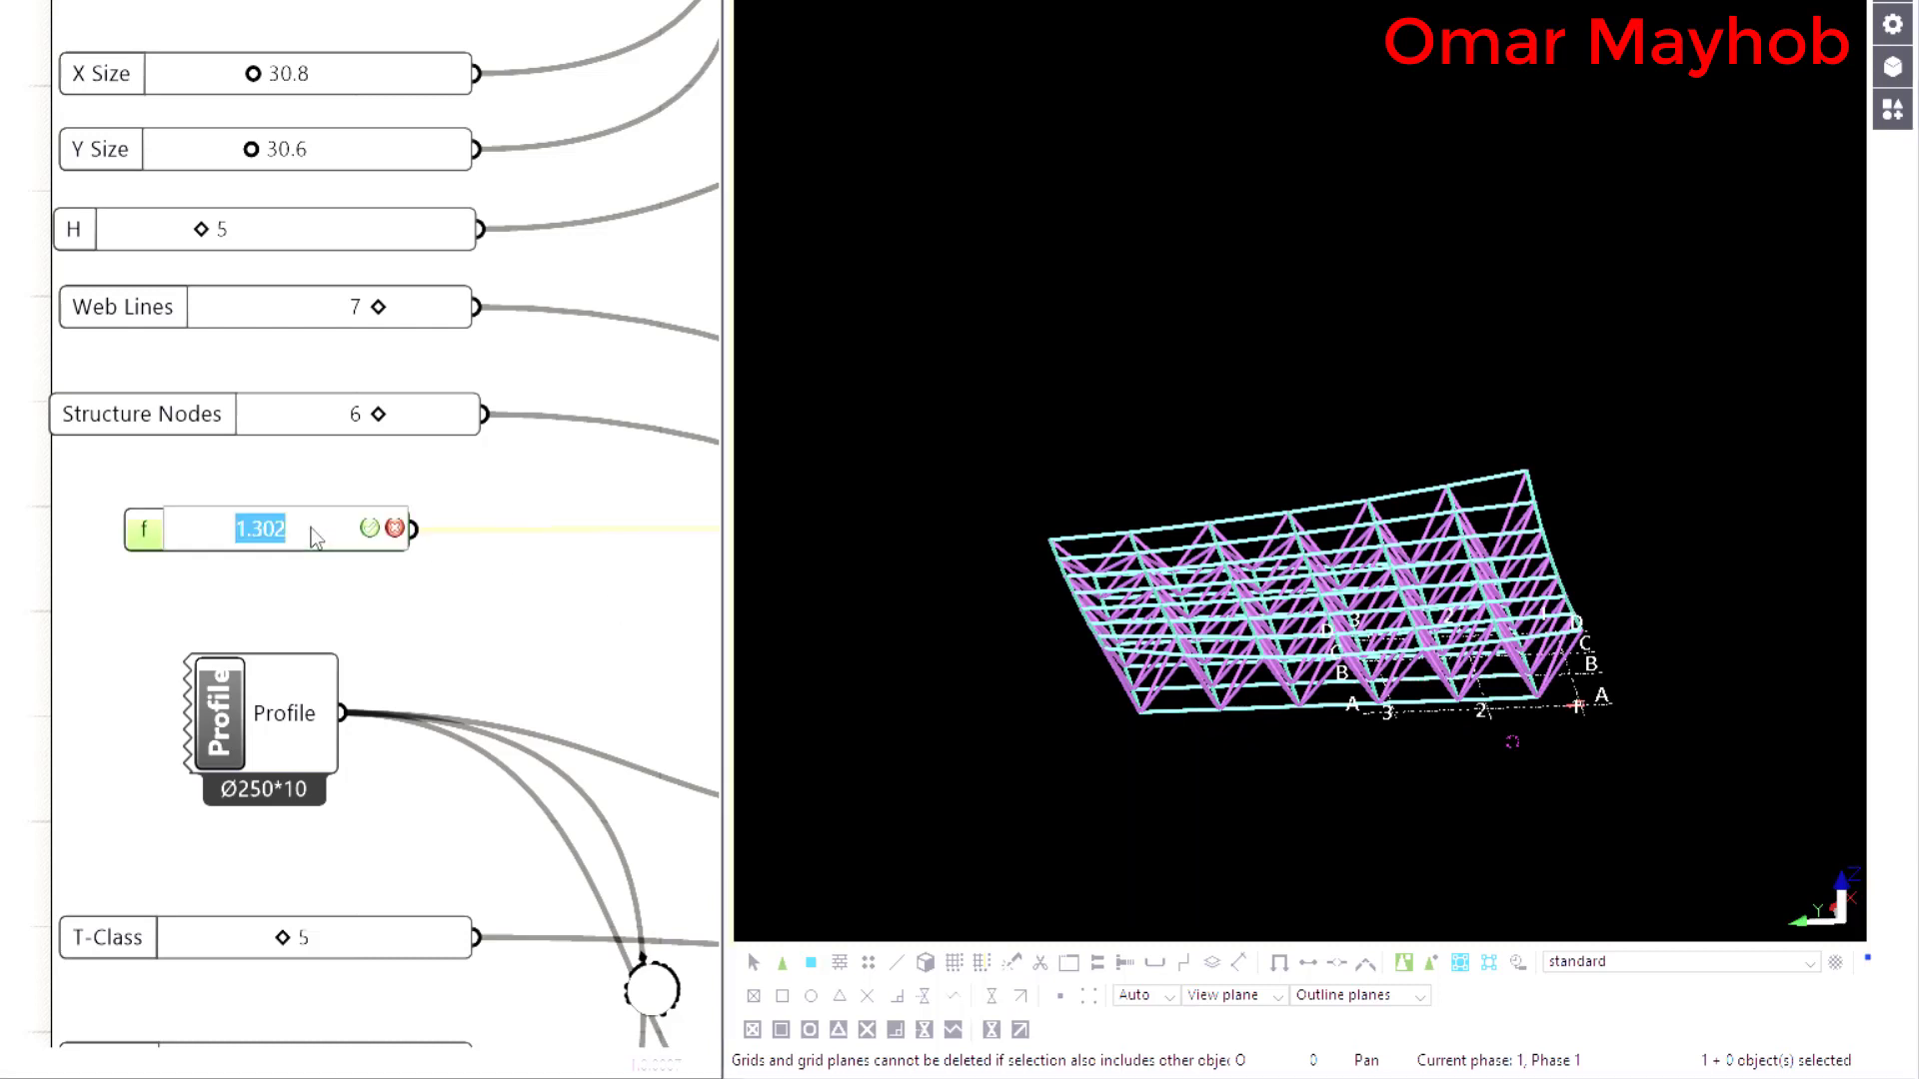
type("2")
key("Return")
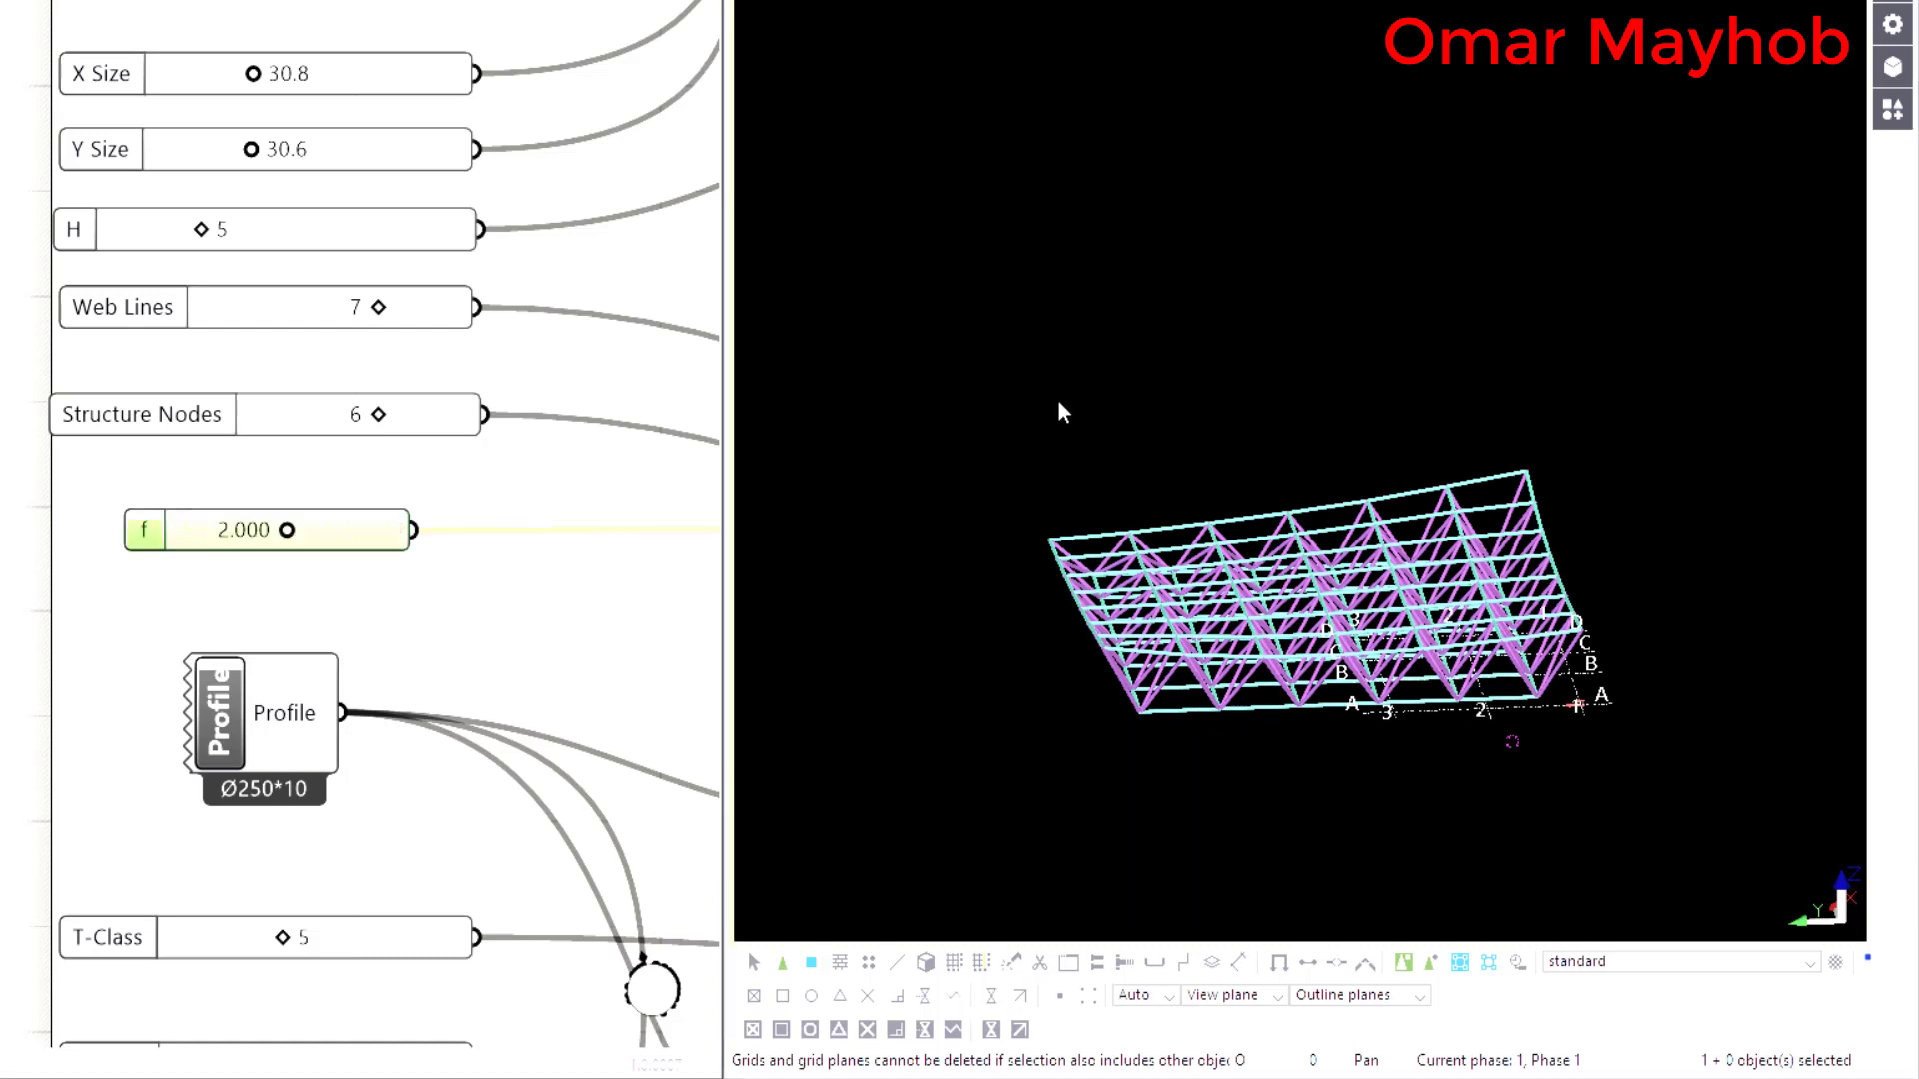
- Orbit the Tekla view to inspect the curved roof from above and obliquely
mouse_move(1645, 801)
middle_mouse_down("ctrl")
mouse_move(1570, 754)
mouse_move(1422, 777)
mouse_move(1340, 729)
mouse_move(1216, 707)
mouse_move(1520, 750)
mouse_move(1730, 652)
middle_mouse_up("ctrl")
mouse_move(945, 822)
middle_mouse_down("ctrl")
mouse_move(1298, 874)
mouse_move(1435, 770)
mouse_move(1150, 829)
mouse_move(1323, 849)
mouse_move(1400, 819)
mouse_move(1426, 754)
mouse_move(1442, 775)
mouse_move(1496, 716)
mouse_move(1320, 930)
mouse_move(1191, 805)
mouse_move(968, 746)
middle_mouse_up("ctrl")
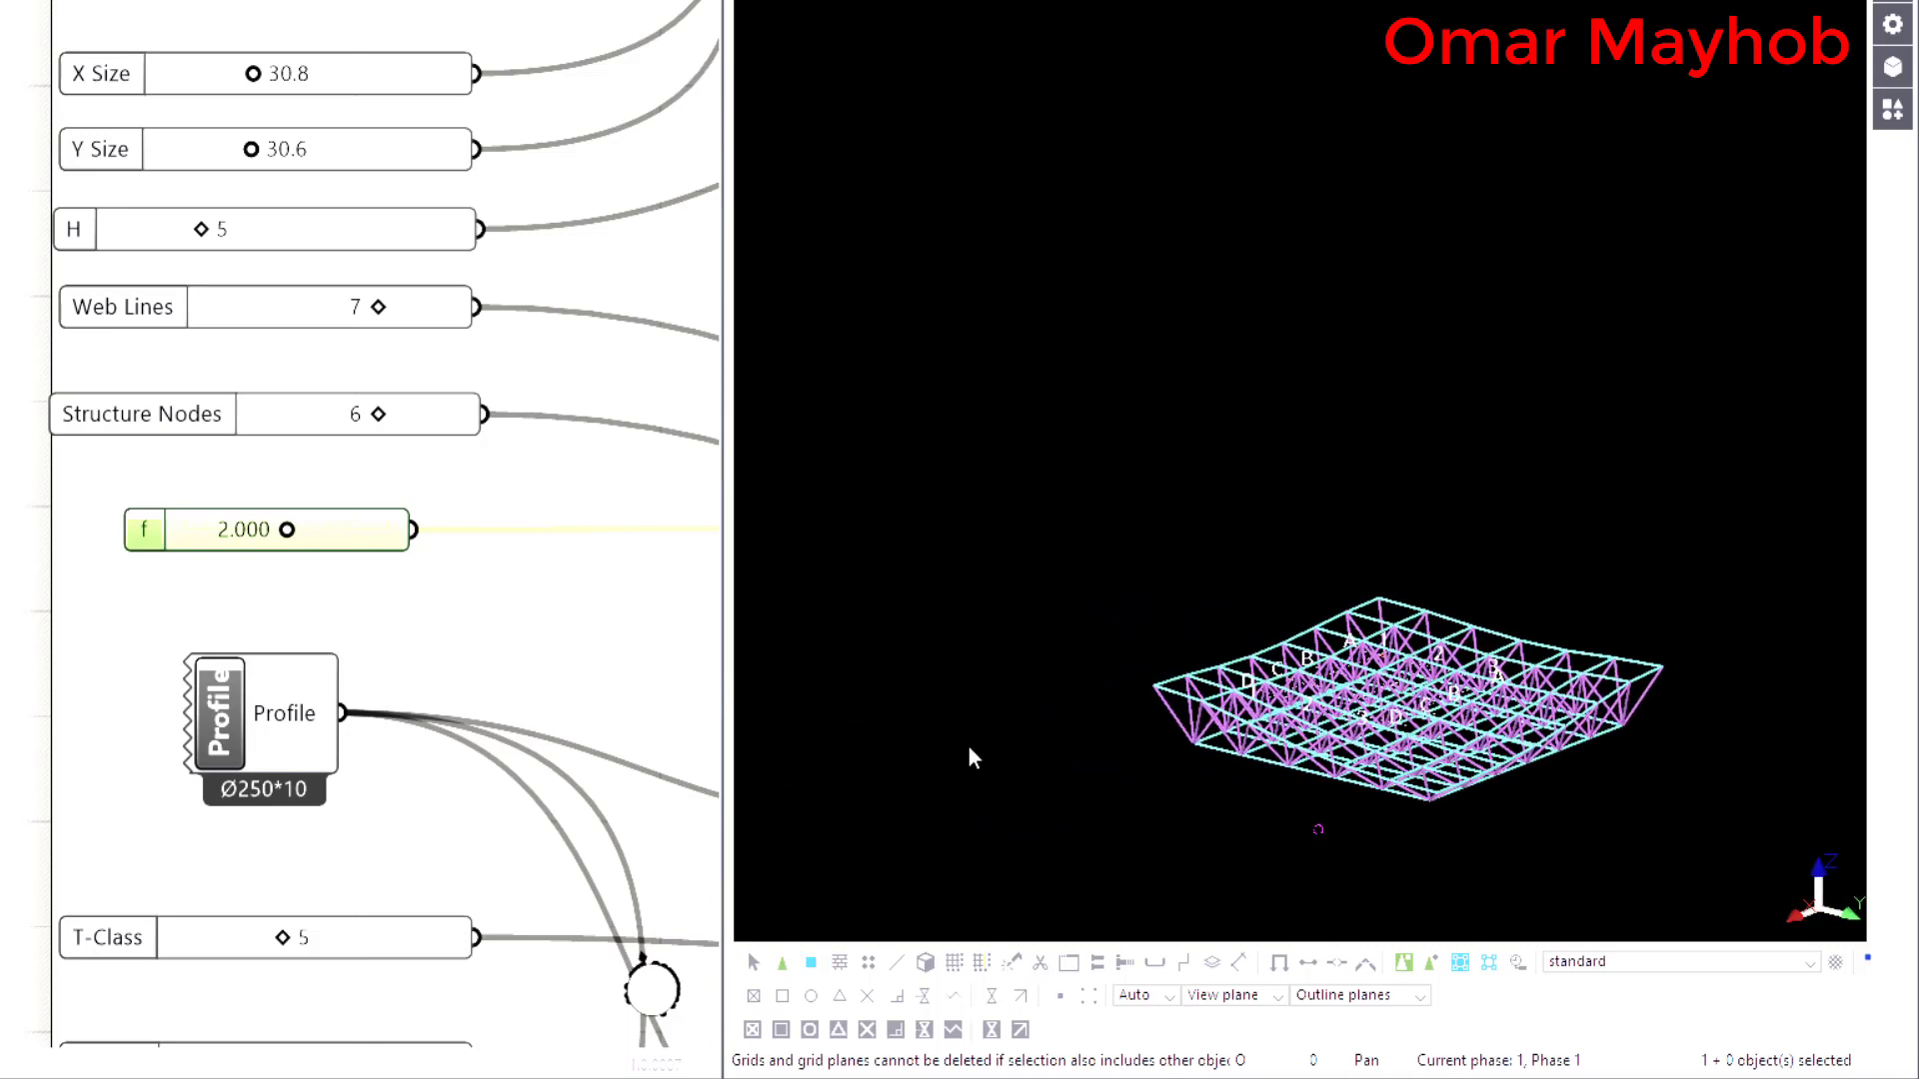
double_click(242, 532)
type("1.000")
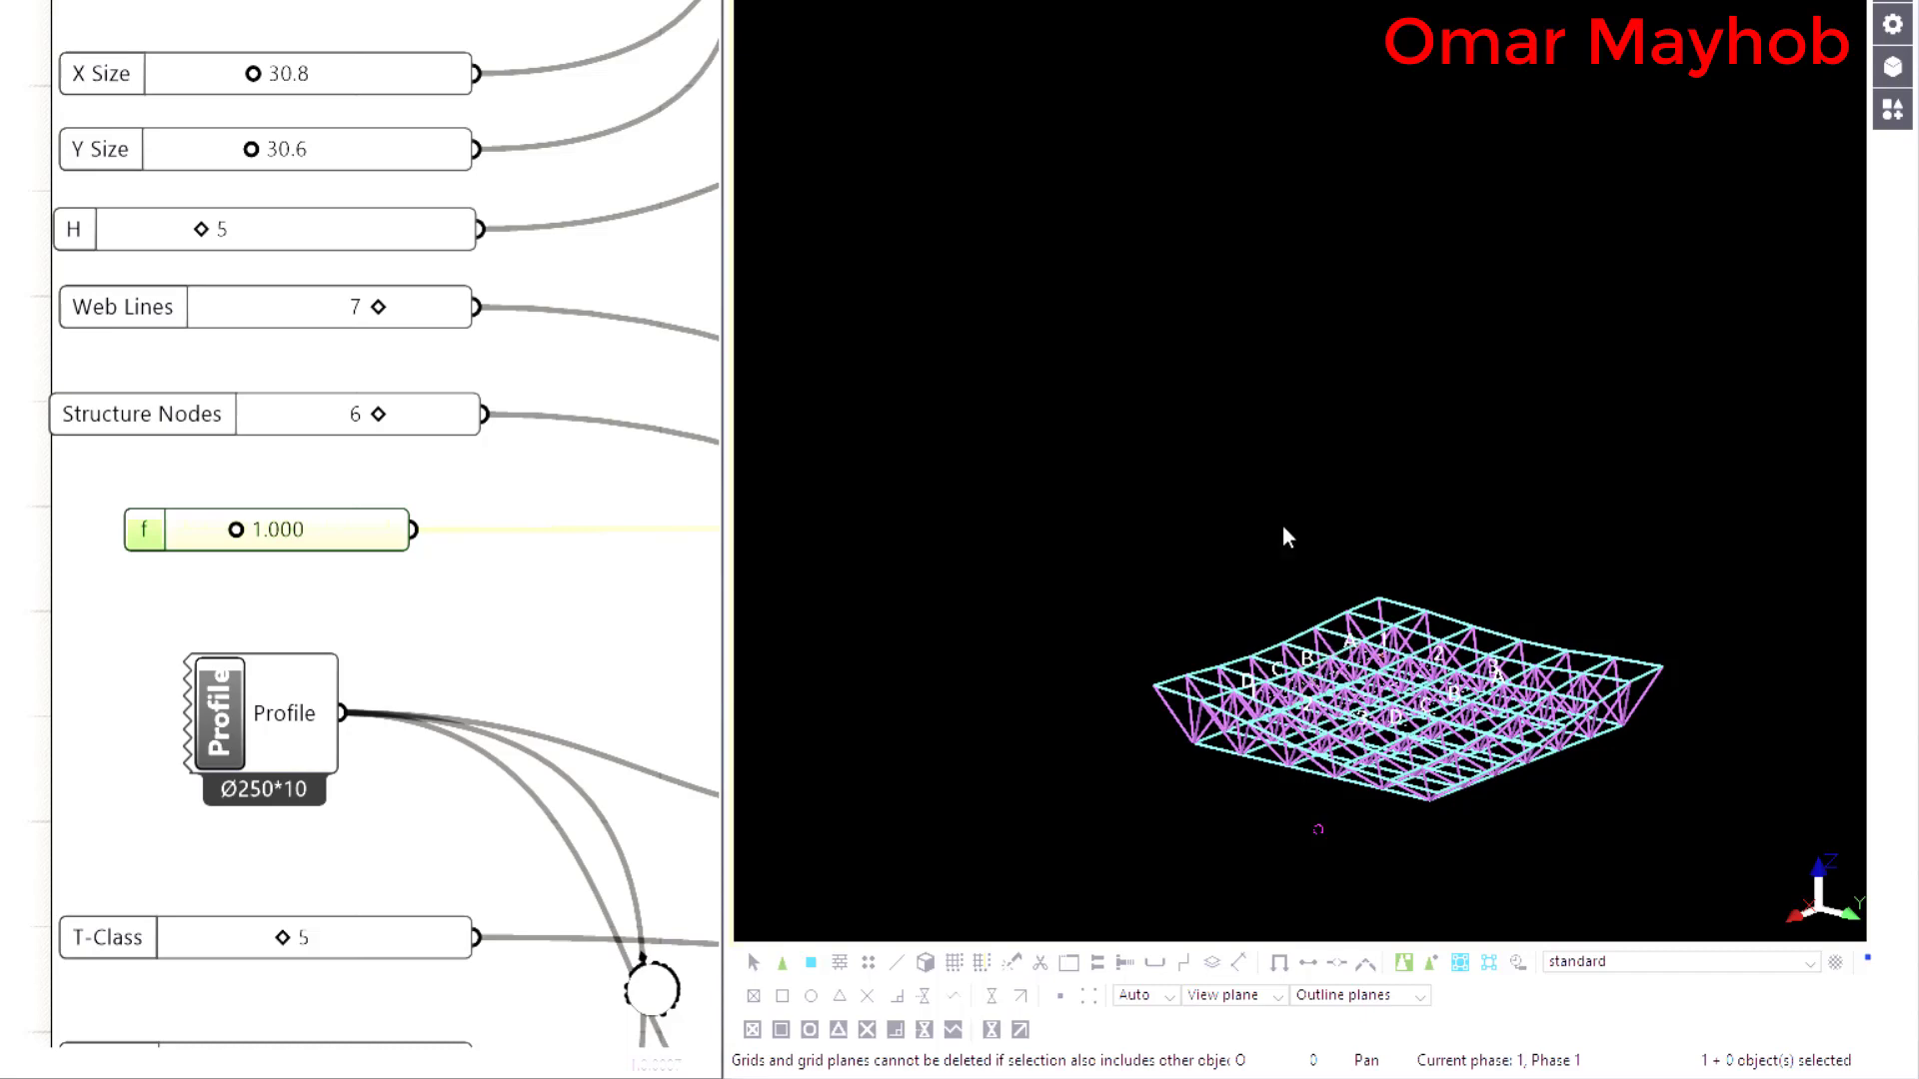
mouse_move(1155, 672)
middle_mouse_down("ctrl")
mouse_move(1213, 724)
mouse_move(1291, 670)
mouse_move(1454, 648)
mouse_move(1269, 712)
mouse_move(1457, 703)
mouse_move(1279, 732)
mouse_move(1410, 730)
middle_mouse_up("ctrl")
- Reset f to 0 to flatten the truss, then view it in side elevation
double_click(316, 530)
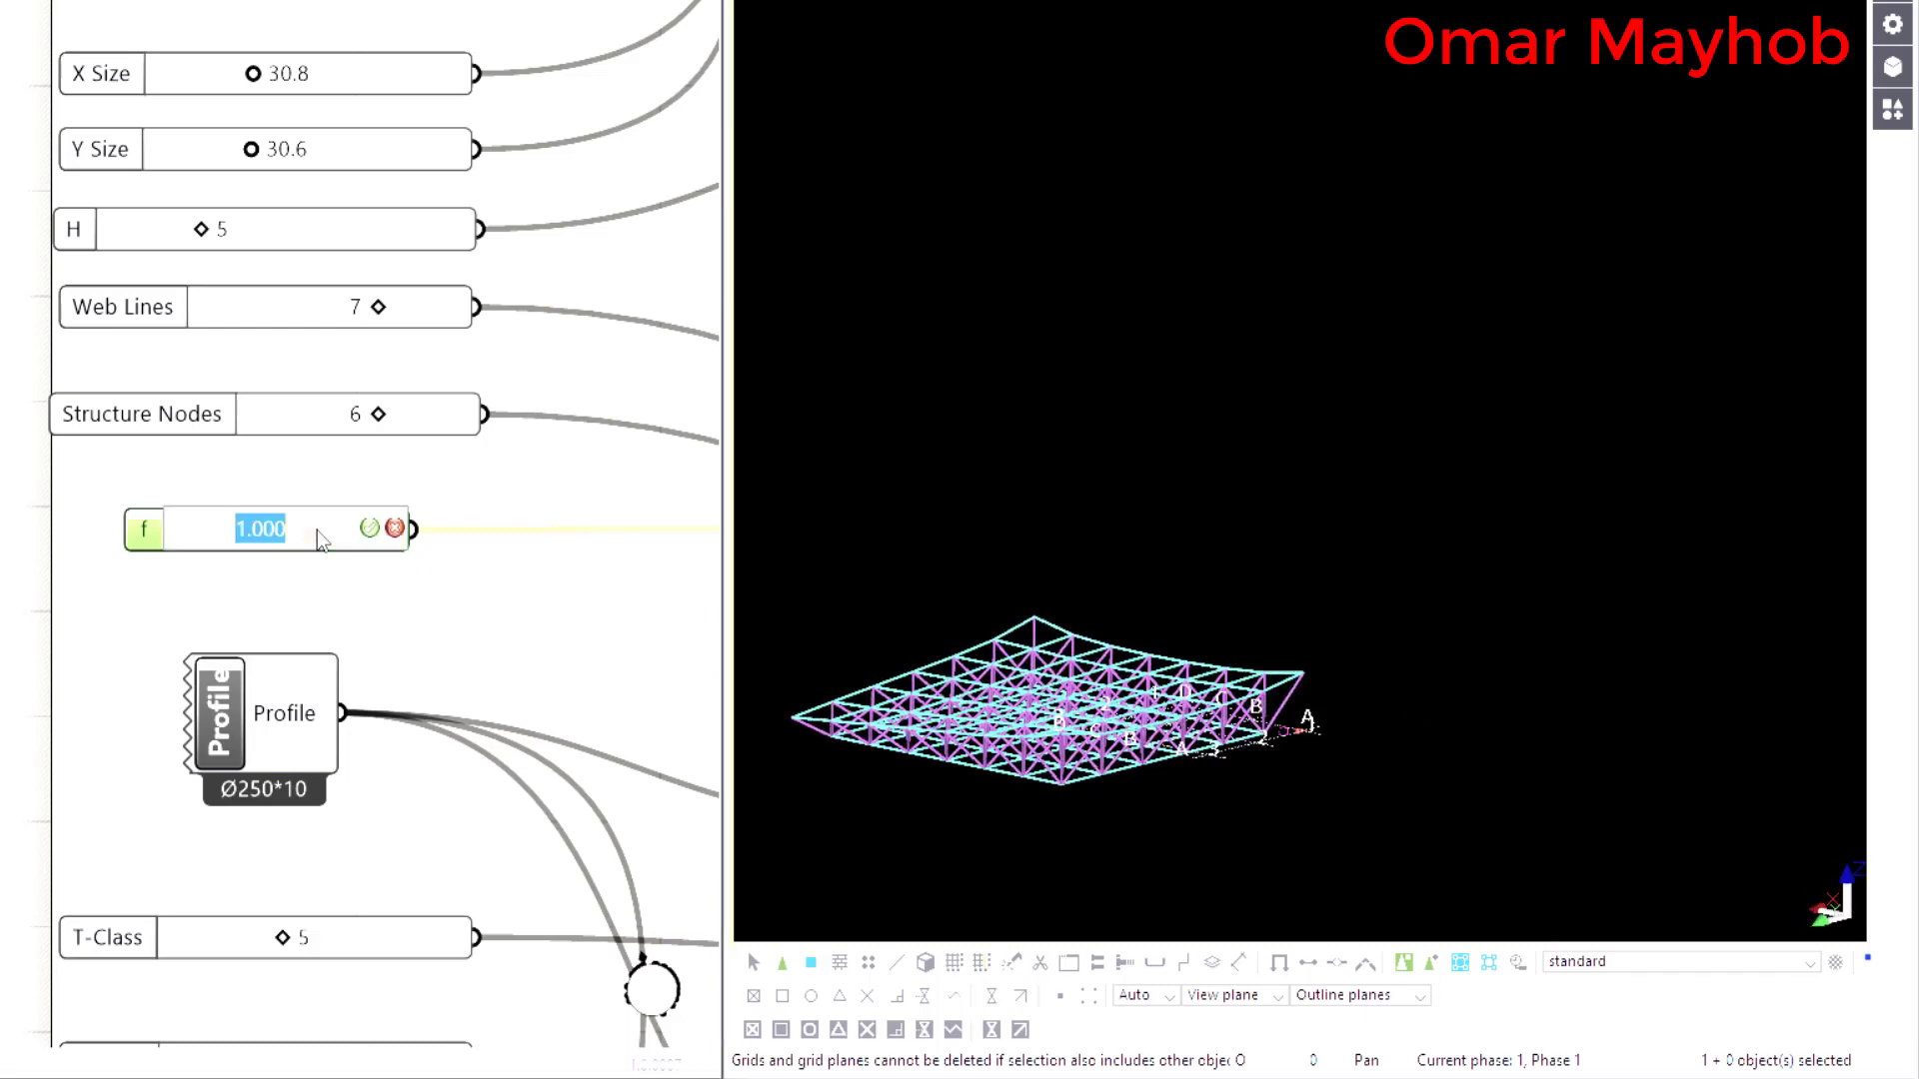
type("0")
key("Return")
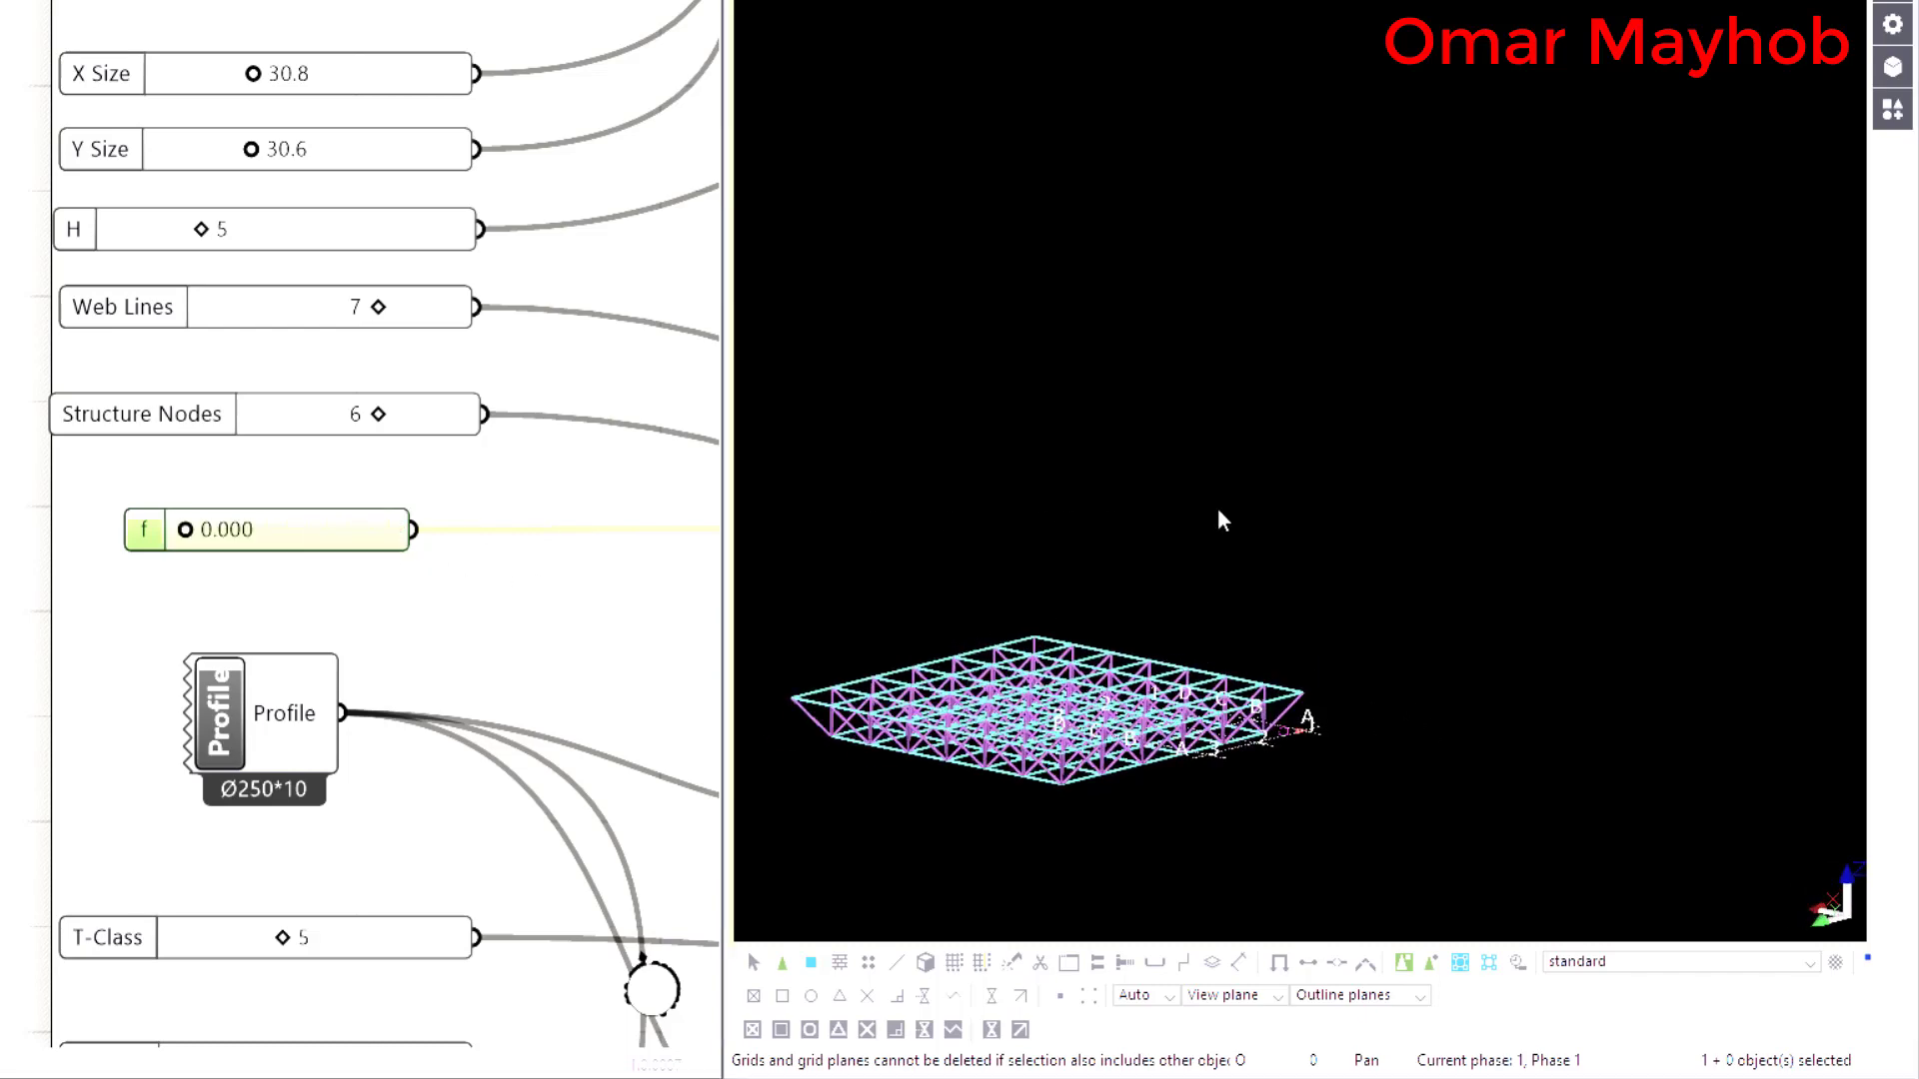
mouse_move(1218, 507)
middle_mouse_down("ctrl")
mouse_move(1344, 767)
mouse_move(1307, 716)
mouse_move(1250, 732)
mouse_move(1440, 740)
mouse_move(1514, 662)
mouse_move(1362, 763)
mouse_move(1187, 780)
mouse_move(1041, 716)
mouse_move(990, 649)
mouse_move(1243, 715)
mouse_move(1255, 809)
mouse_move(1155, 829)
middle_mouse_up("ctrl")
- Set the curvature factor f to 1 to curve the roof again
scroll(1100, 814, "up", 2)
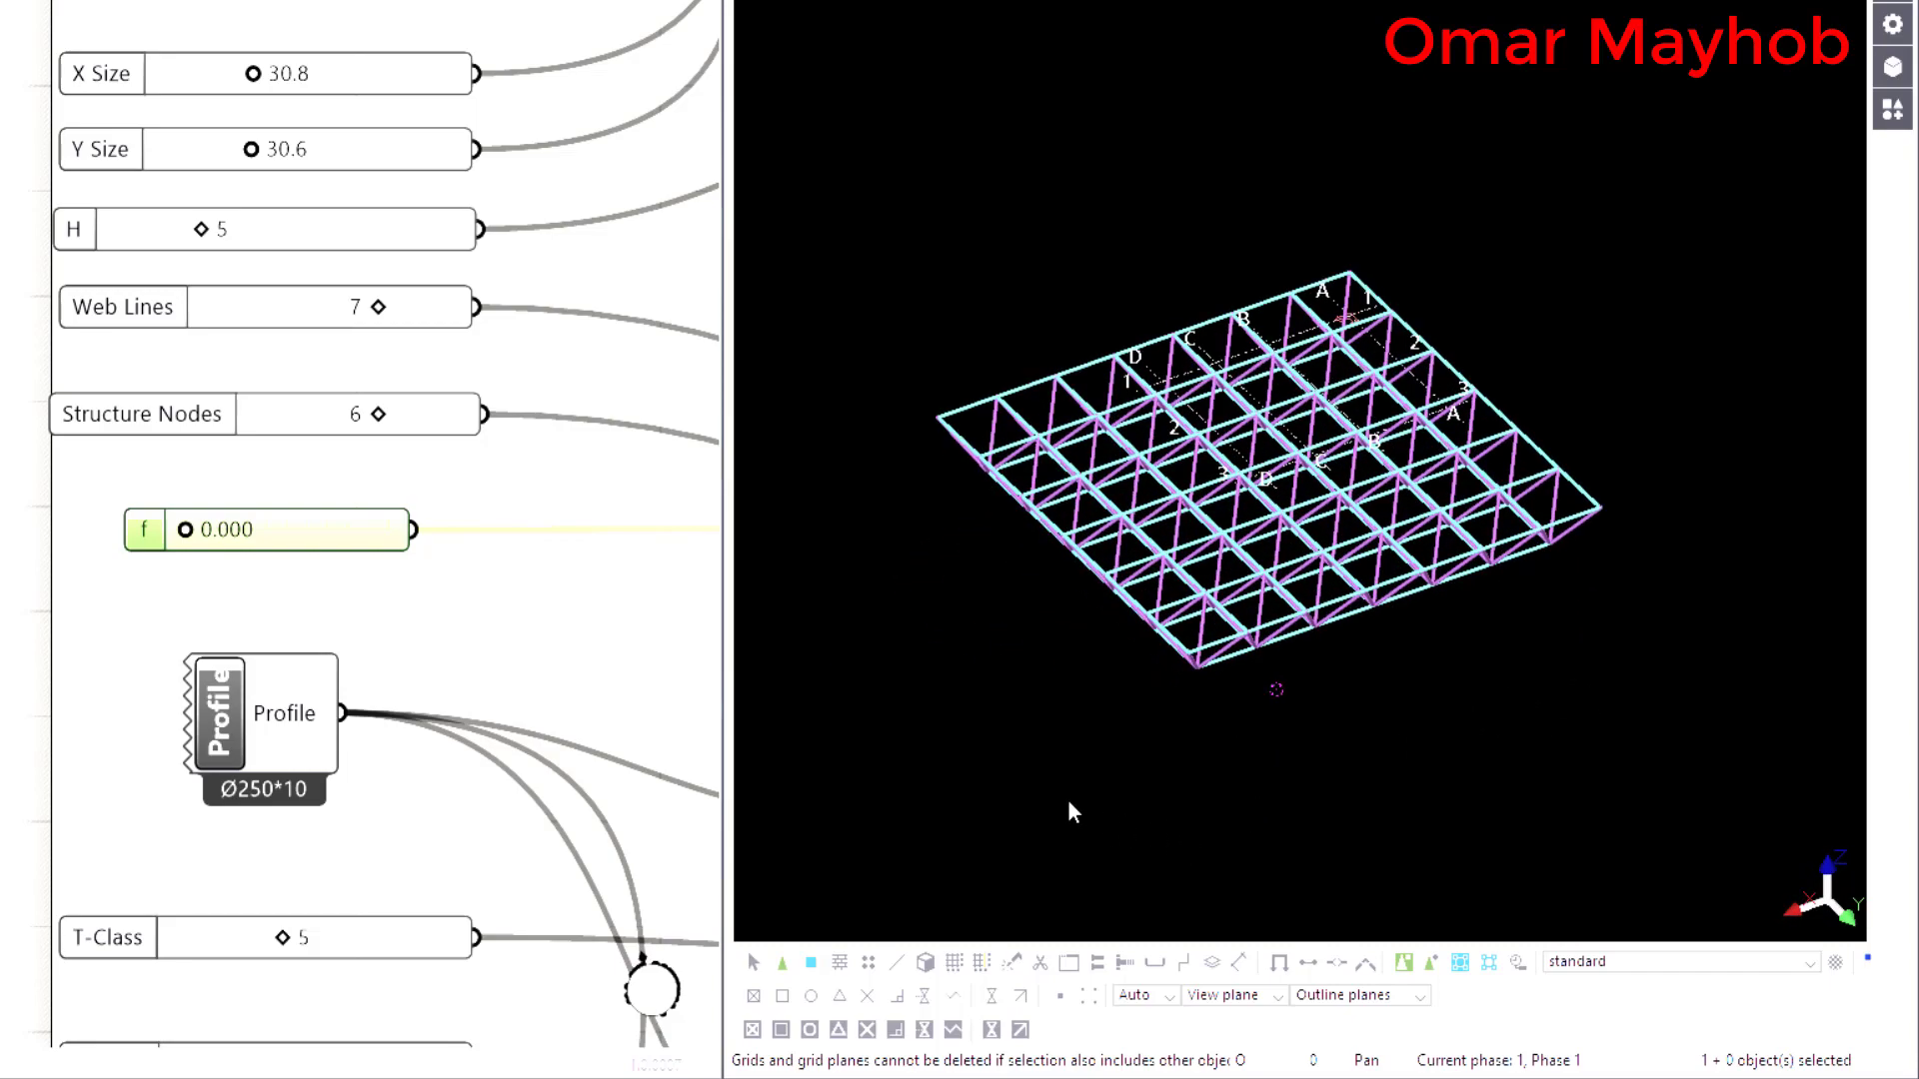
scroll(1247, 728, "up", 2)
mouse_move(1247, 728)
middle_mouse_down("ctrl")
mouse_move(1413, 749)
mouse_move(1288, 752)
mouse_move(1245, 670)
middle_mouse_up("ctrl")
double_click(225, 546)
type("1")
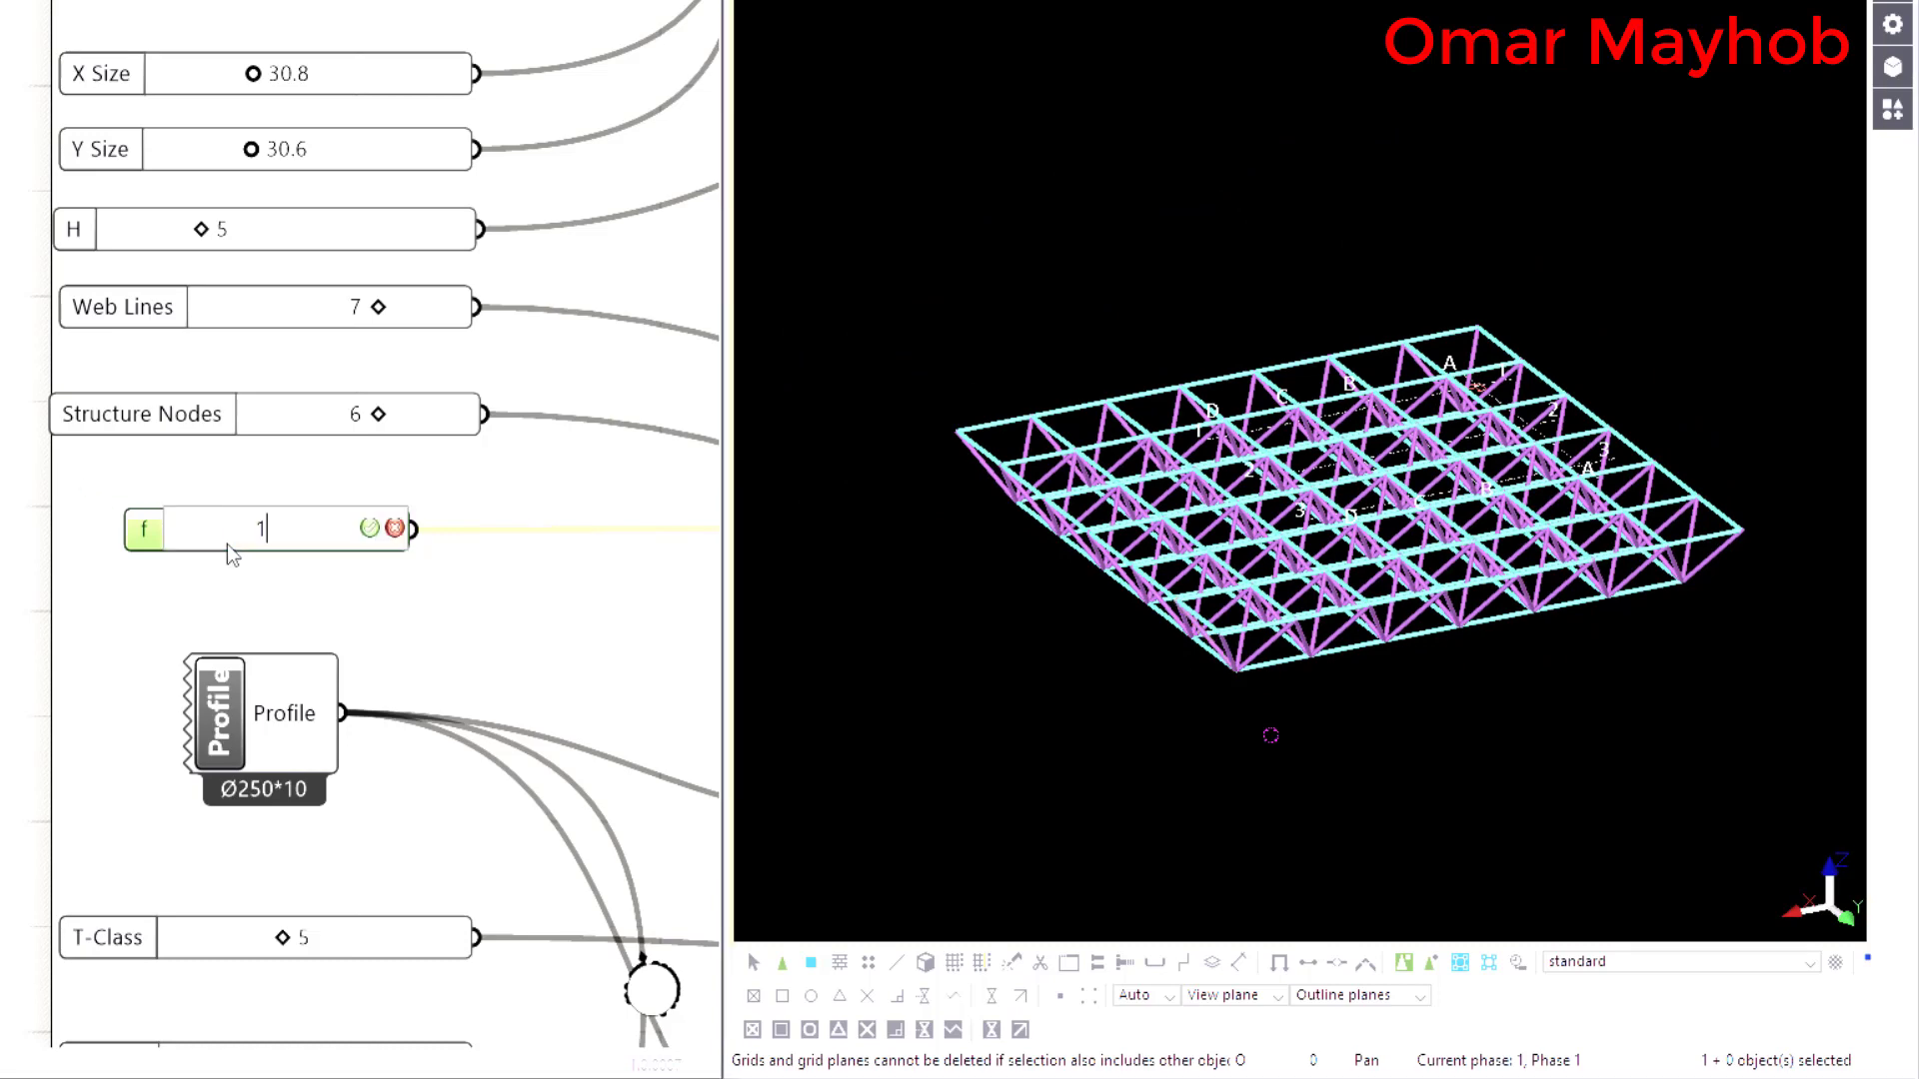
key("Return")
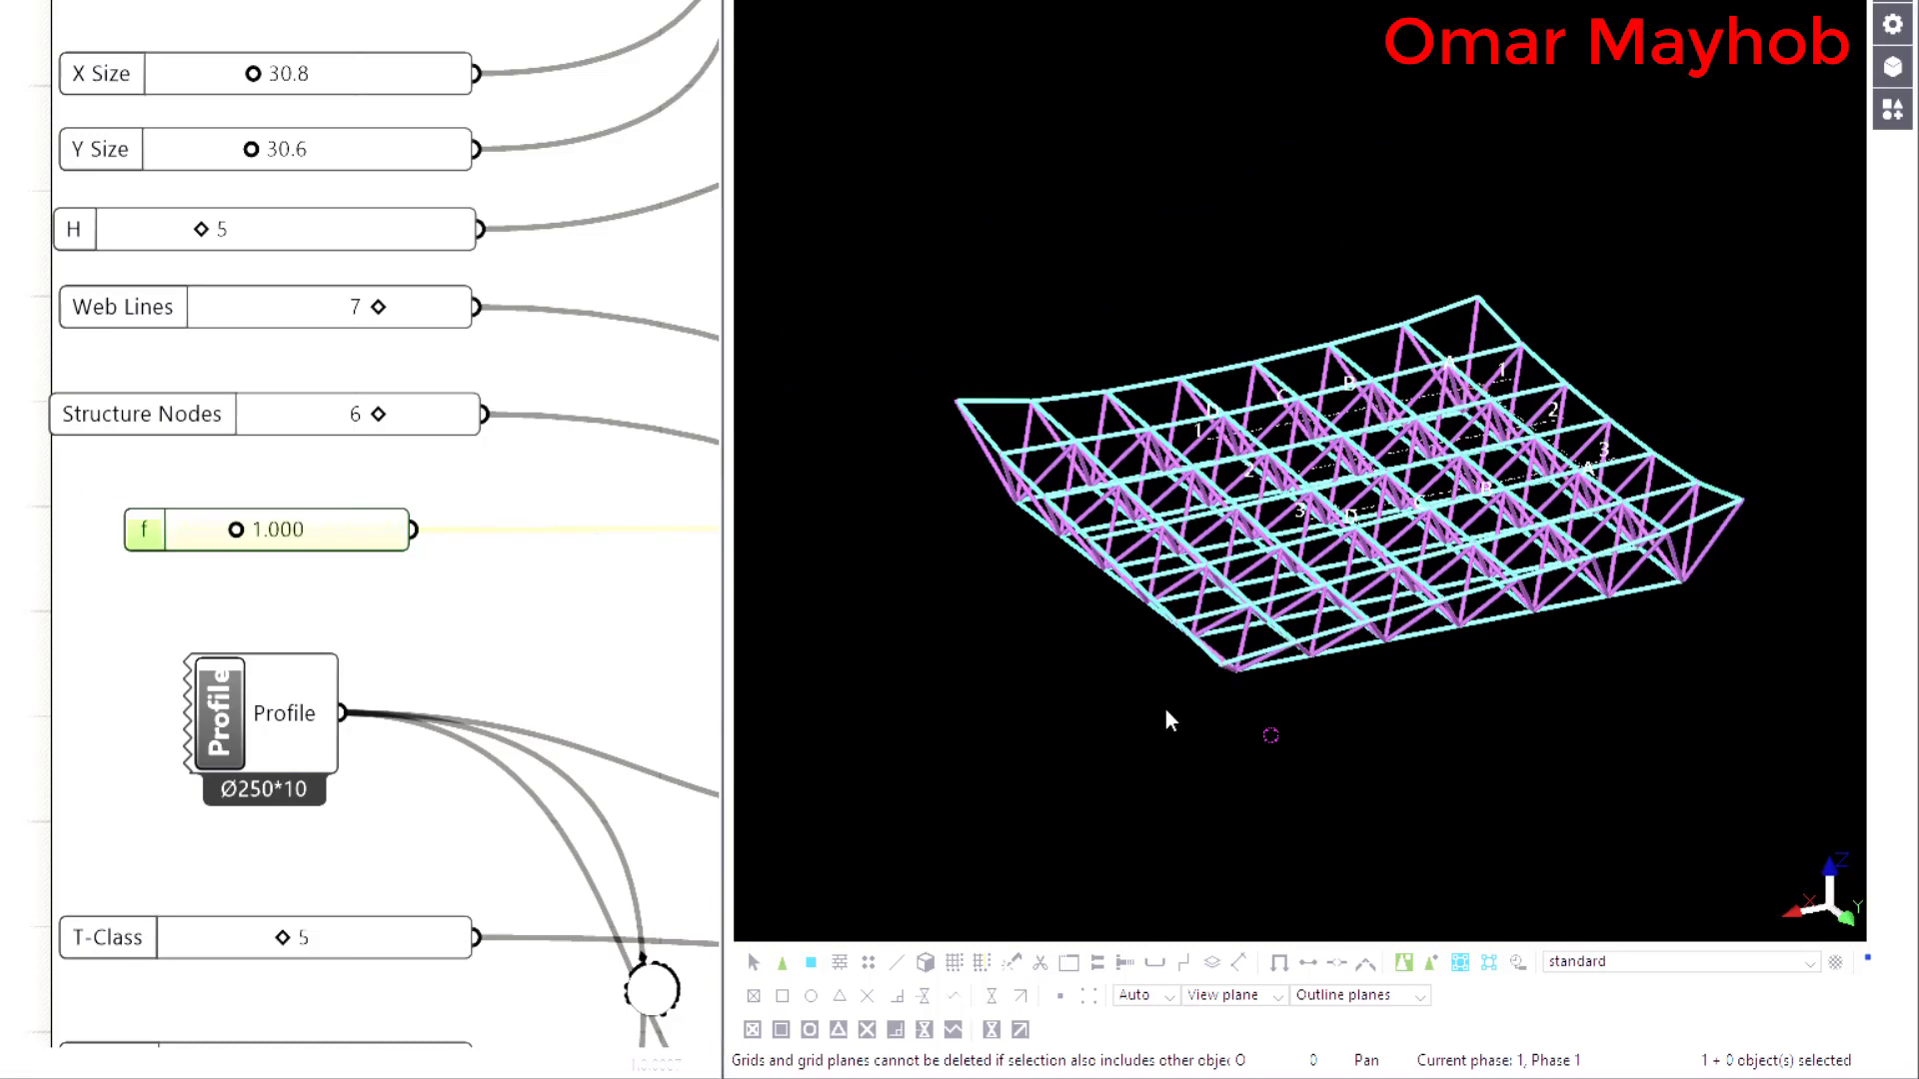
- Orbit, zoom and pan the Tekla view to inspect the gently curved roof
middle_click_drag(1165, 710, 1410, 667, "ctrl")
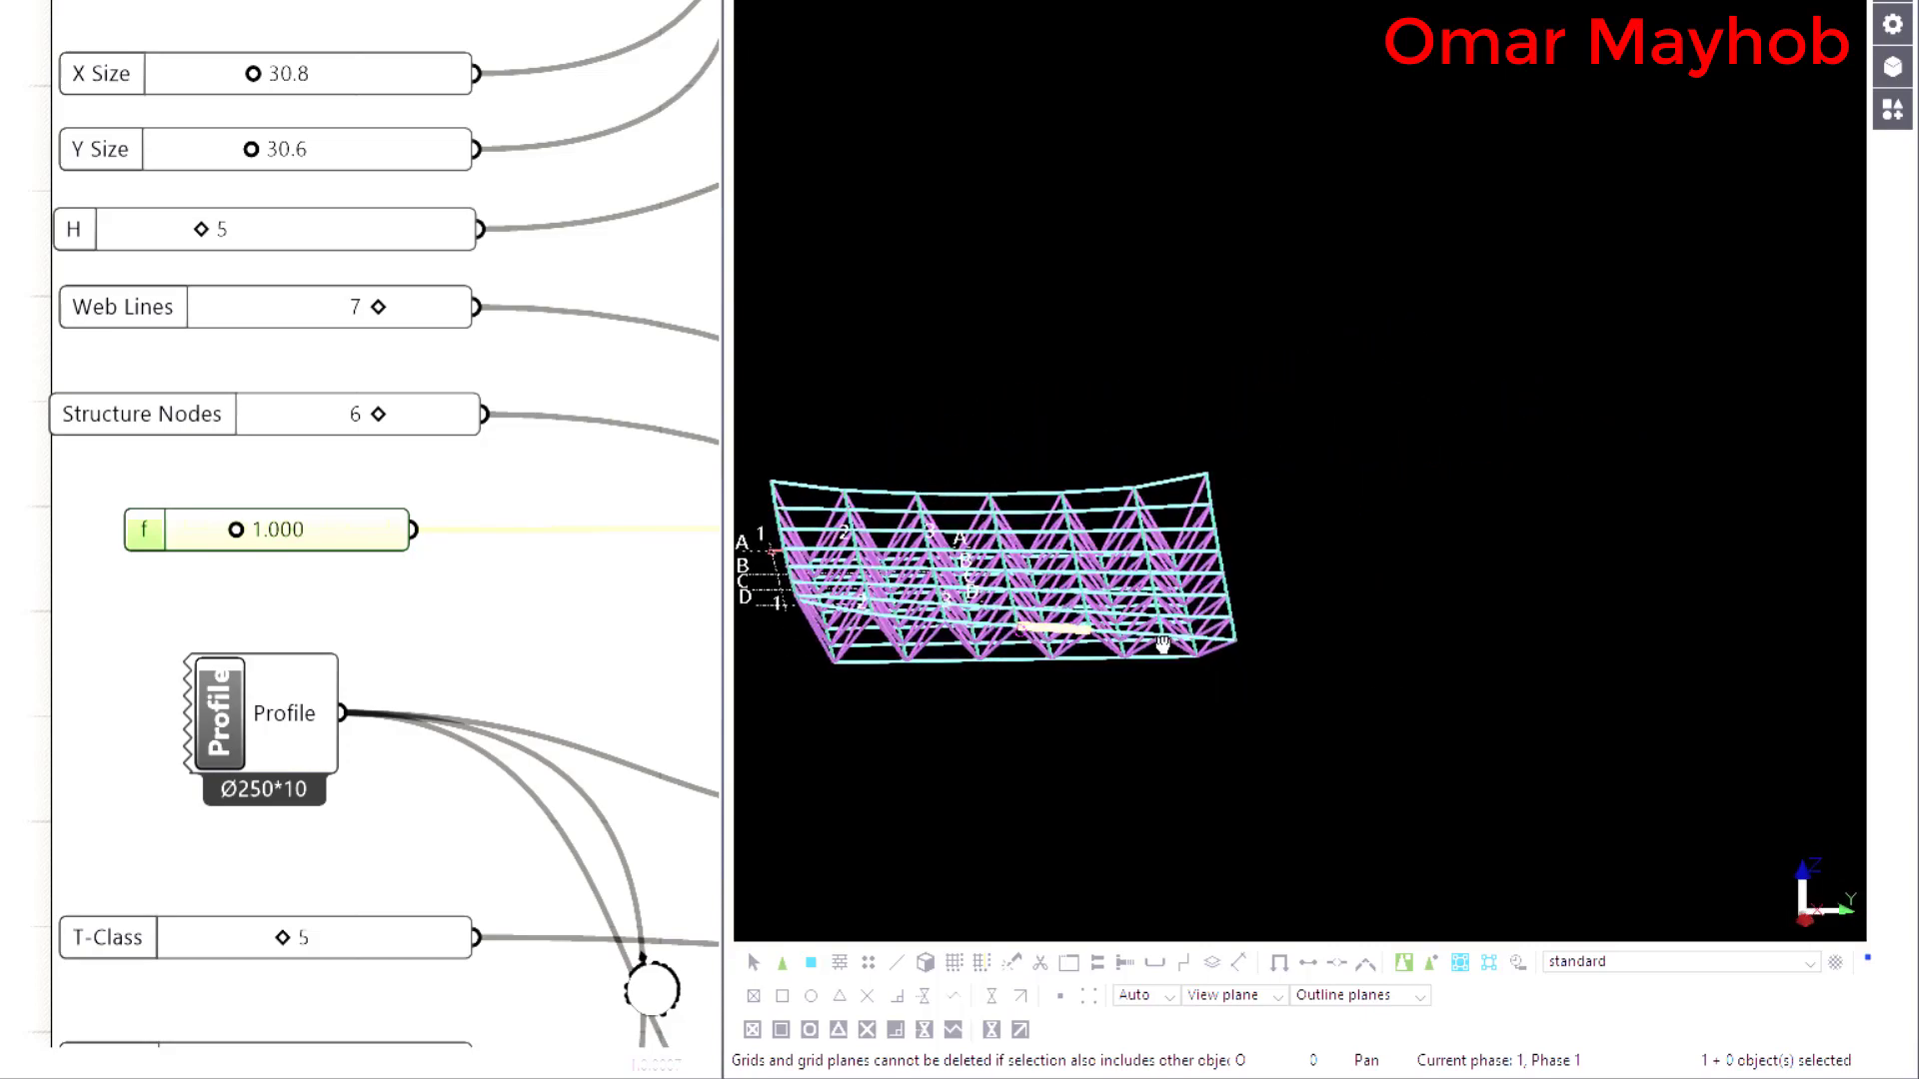
scroll(1194, 735, "up", 2)
scroll(1040, 737, "up", 3)
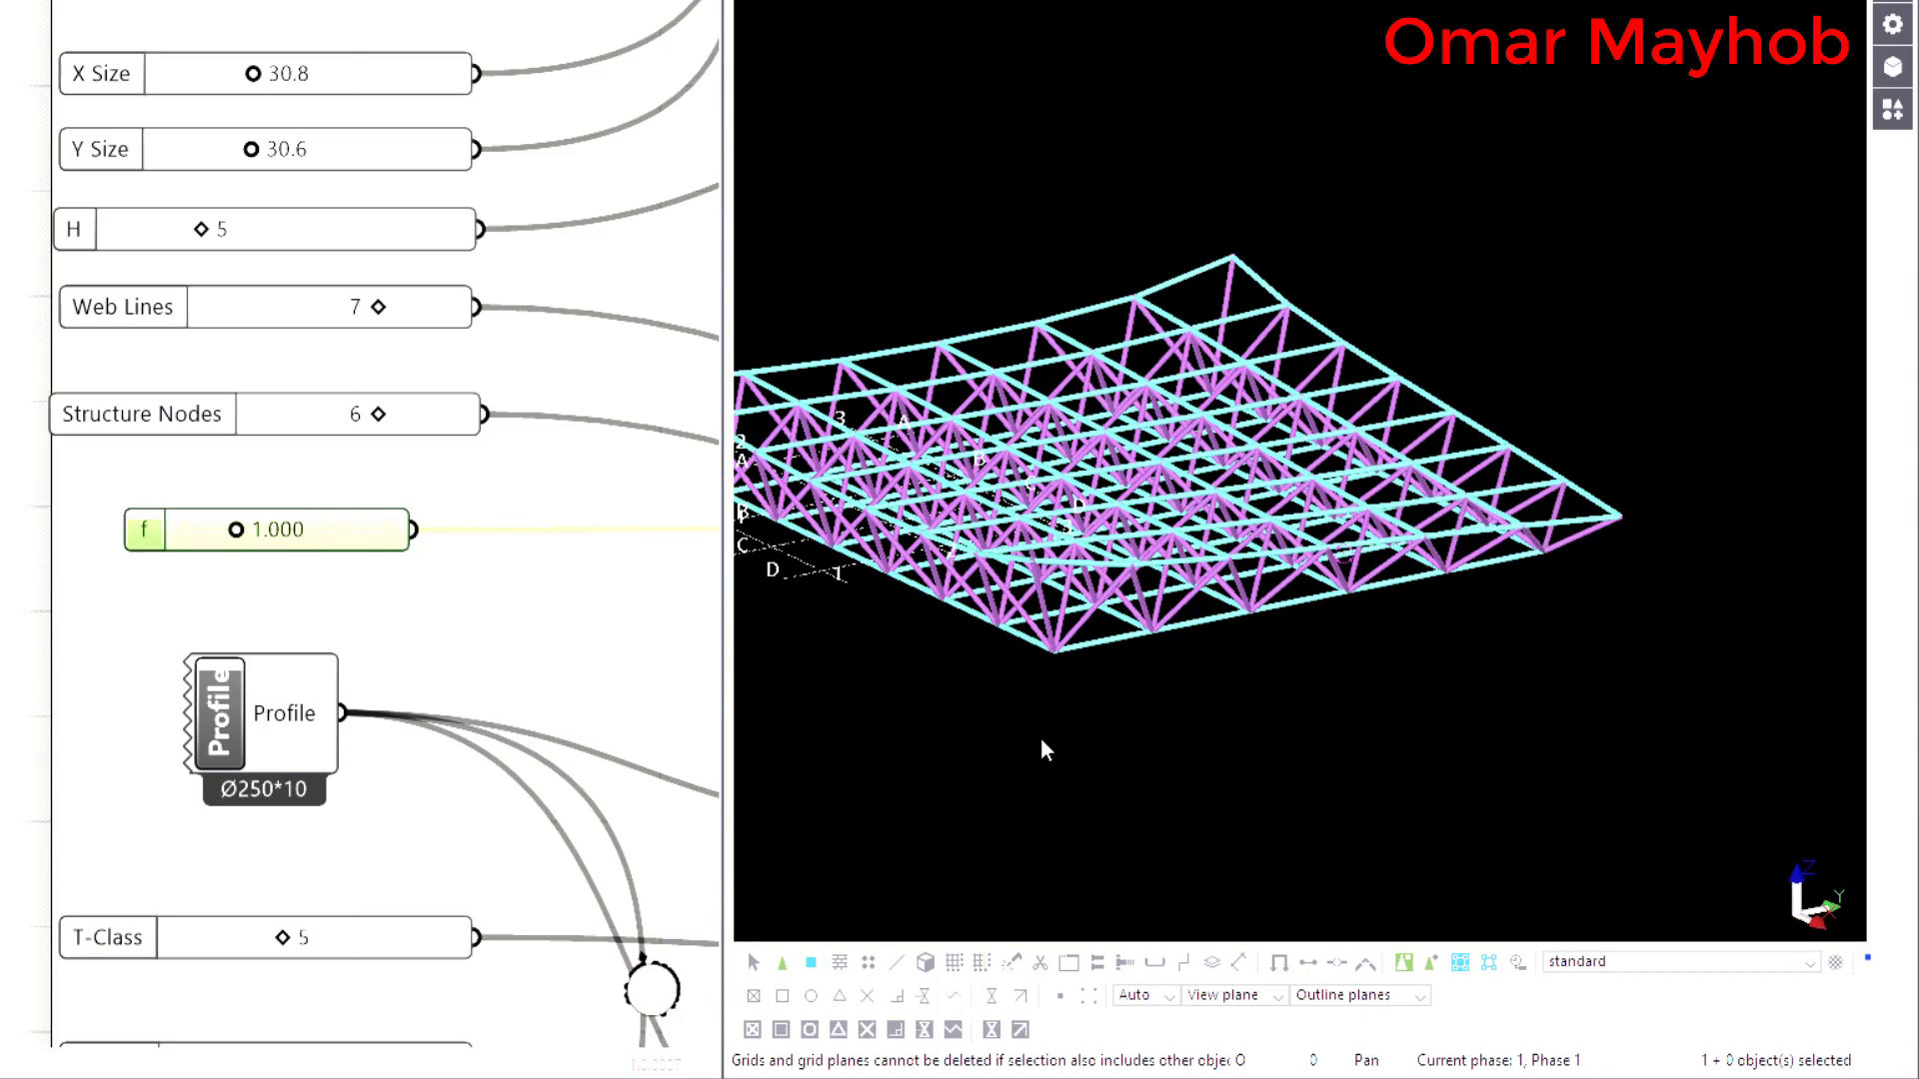
scroll(1196, 736, "up", 2)
scroll(1244, 758, "up", 2)
scroll(1199, 749, "down", 2)
middle_click_drag(1166, 742, 1348, 764)
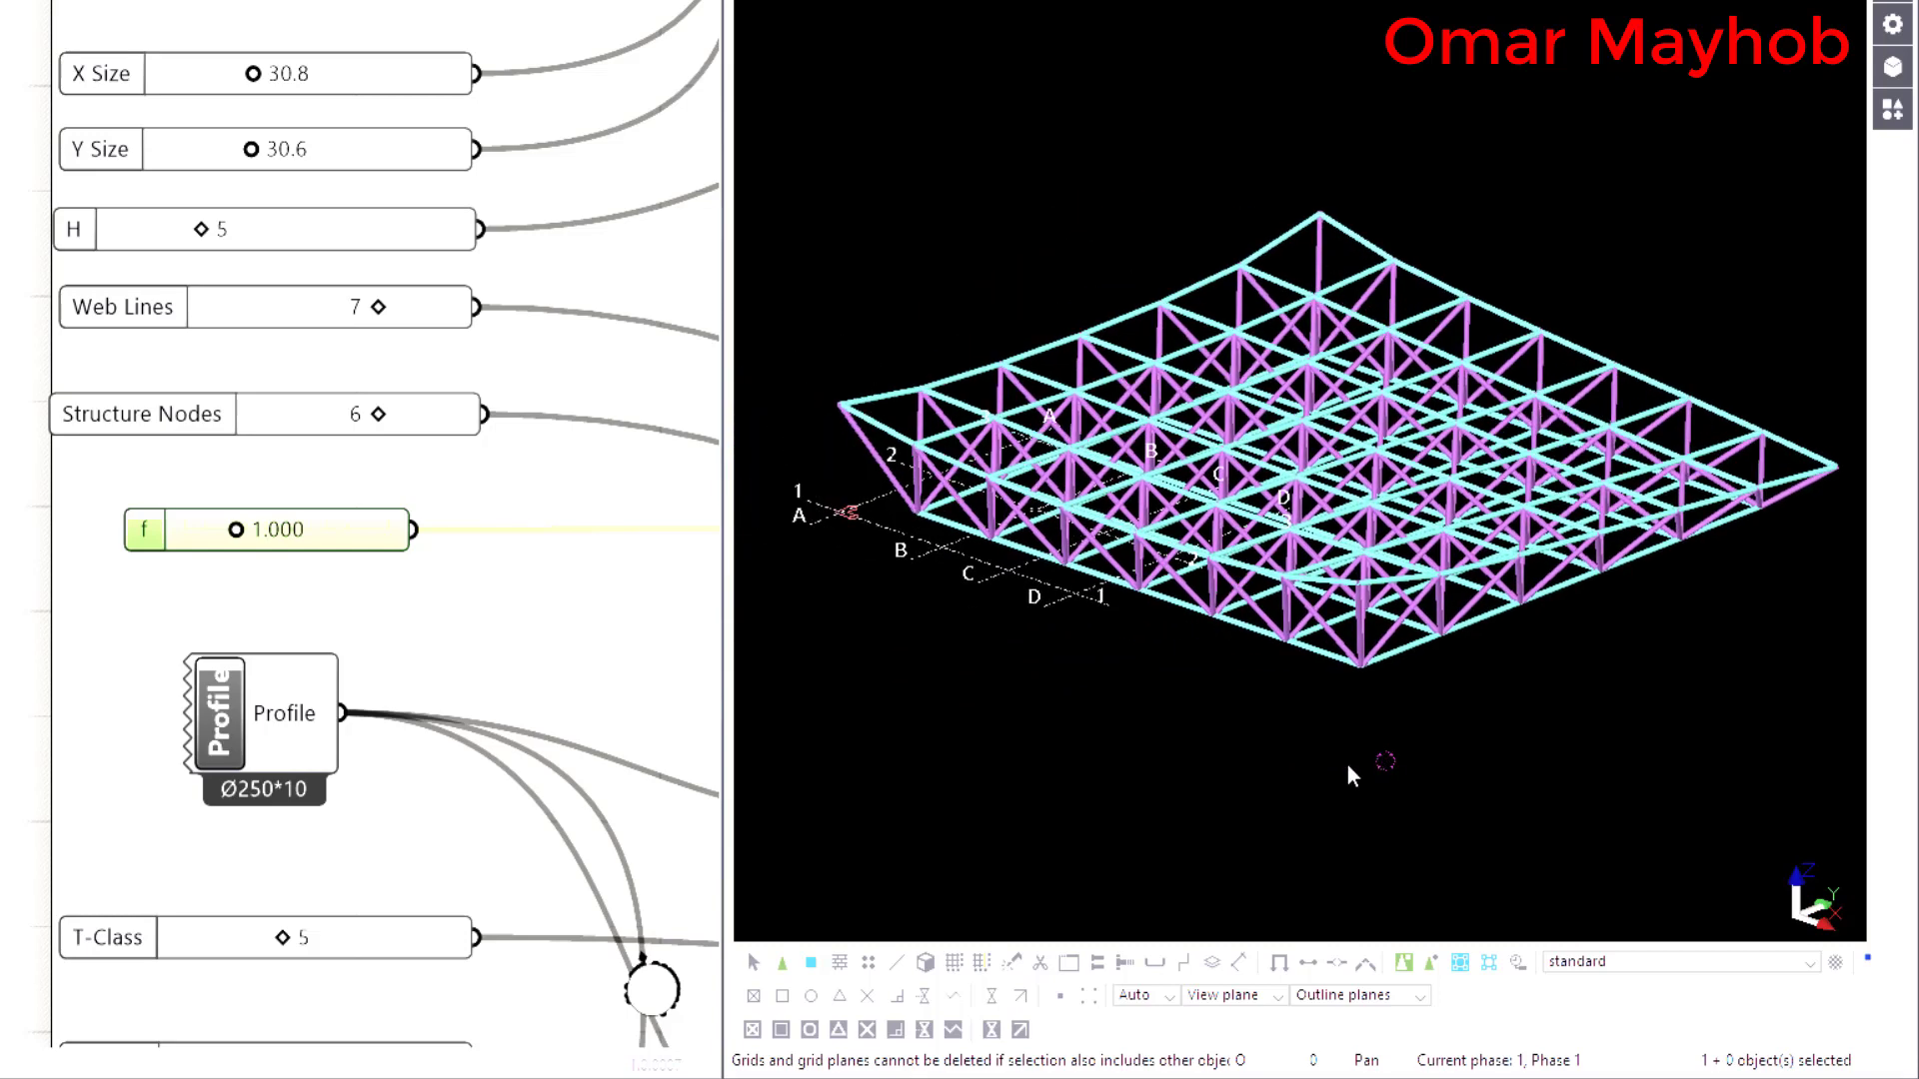
scroll(1349, 779, "up", 2)
- Change the member profile in the Profile component from Ø250*10 to Ø300*10
left_click(258, 720)
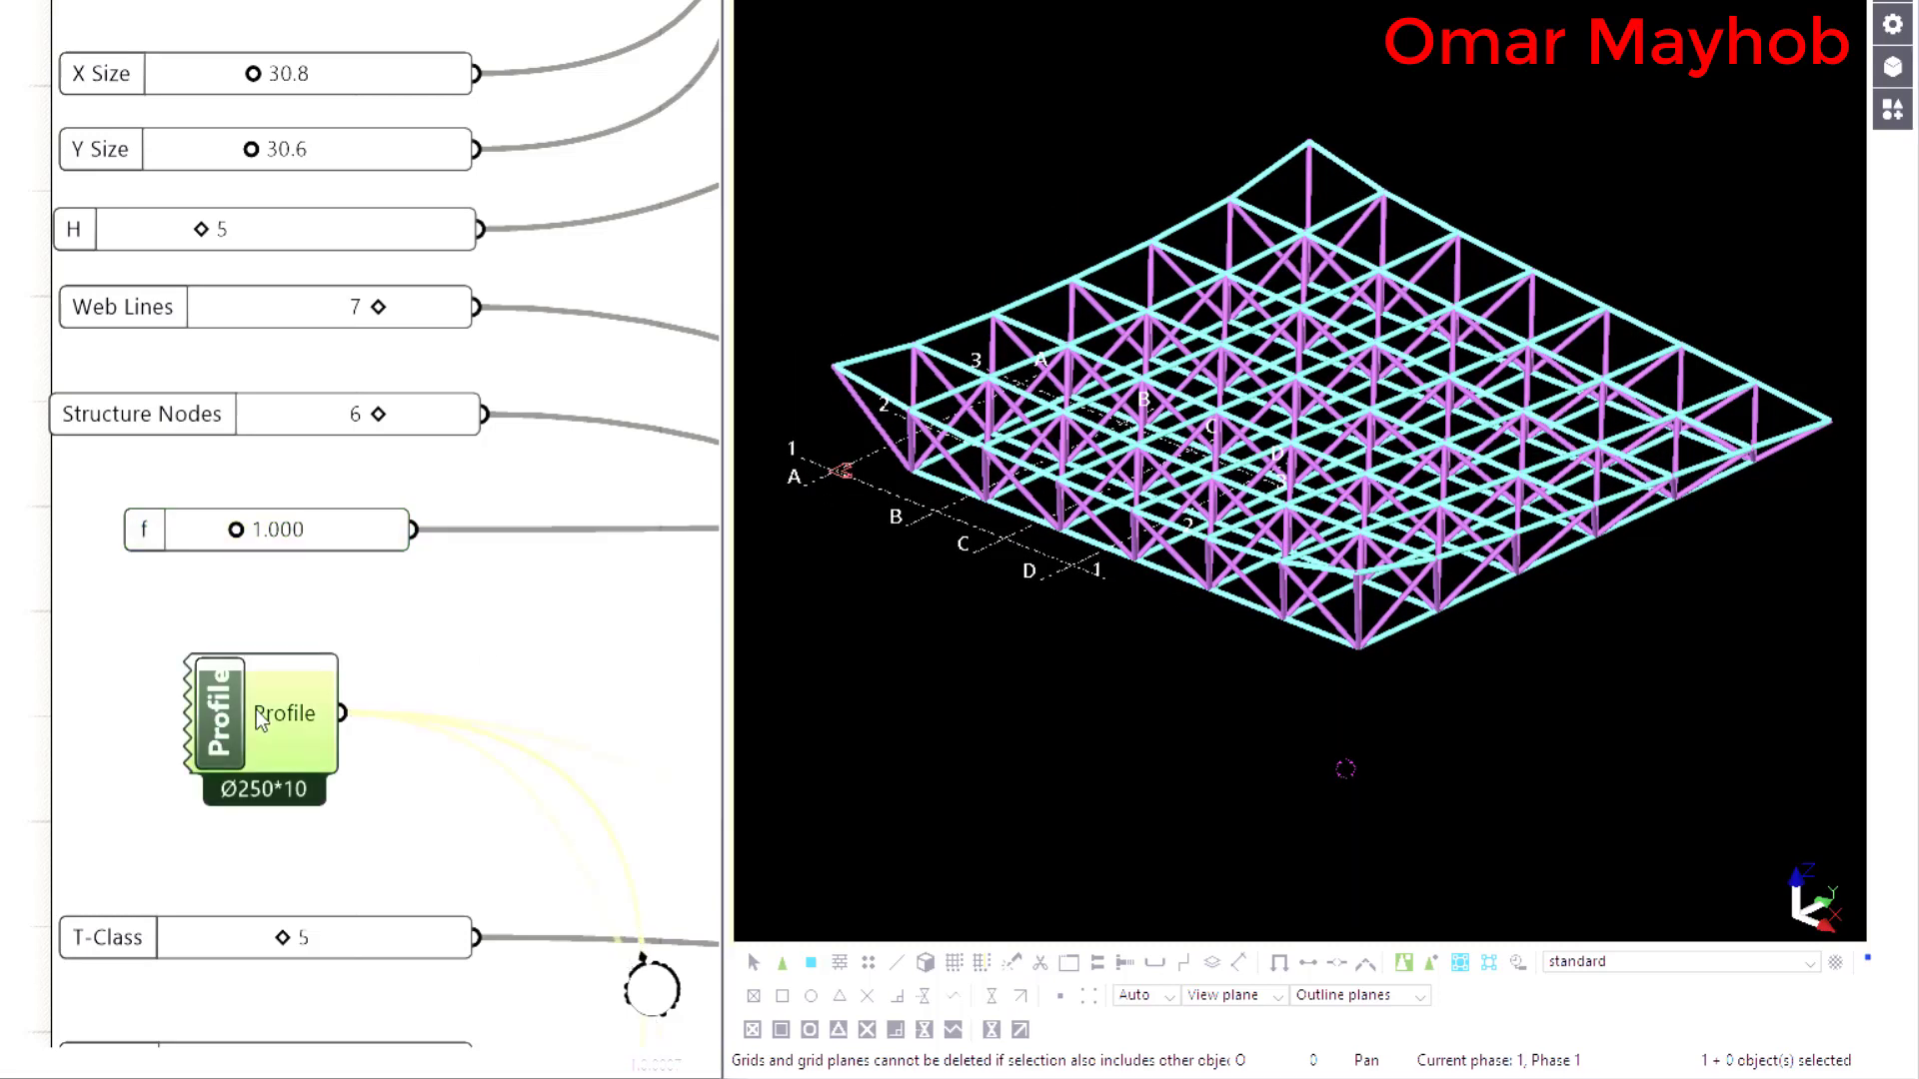
double_click(224, 695)
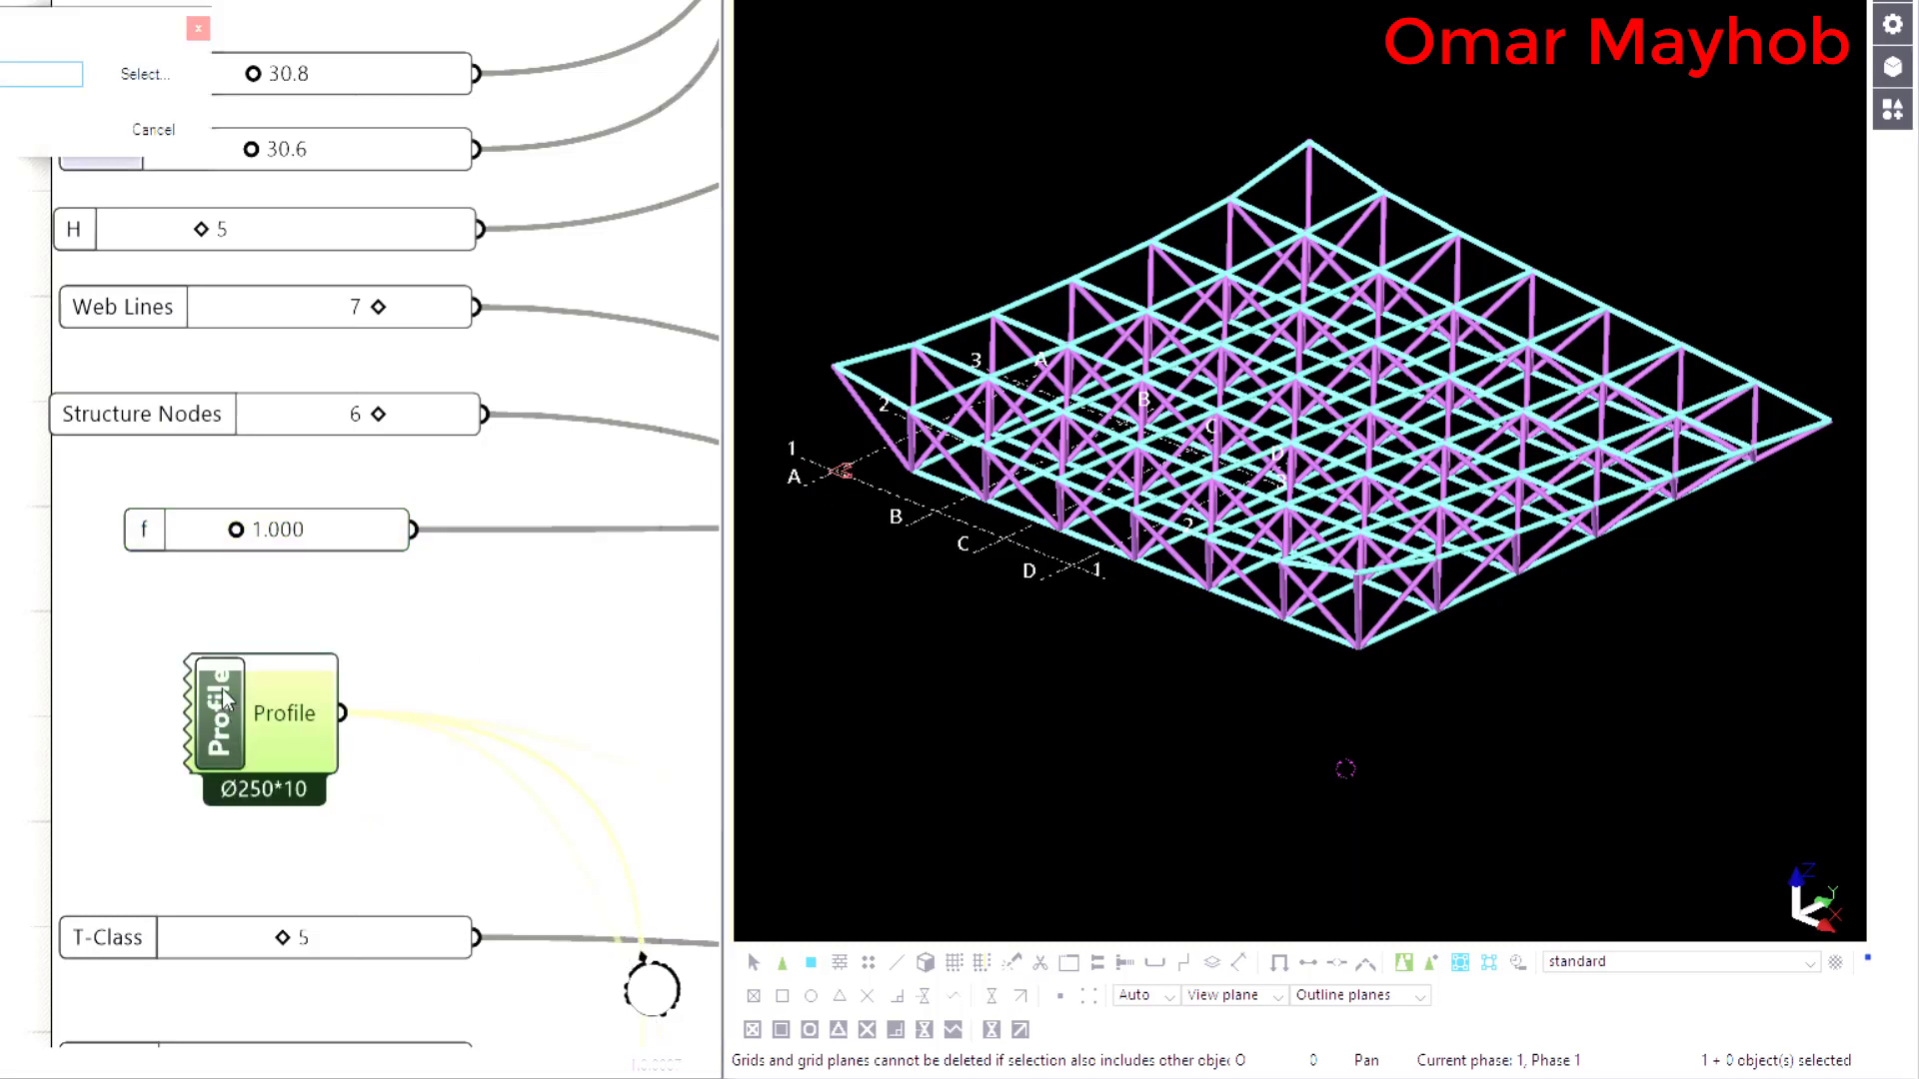
mouse_move(100, 28)
left_mouse_down()
mouse_move(152, 273)
mouse_move(238, 378)
left_mouse_up()
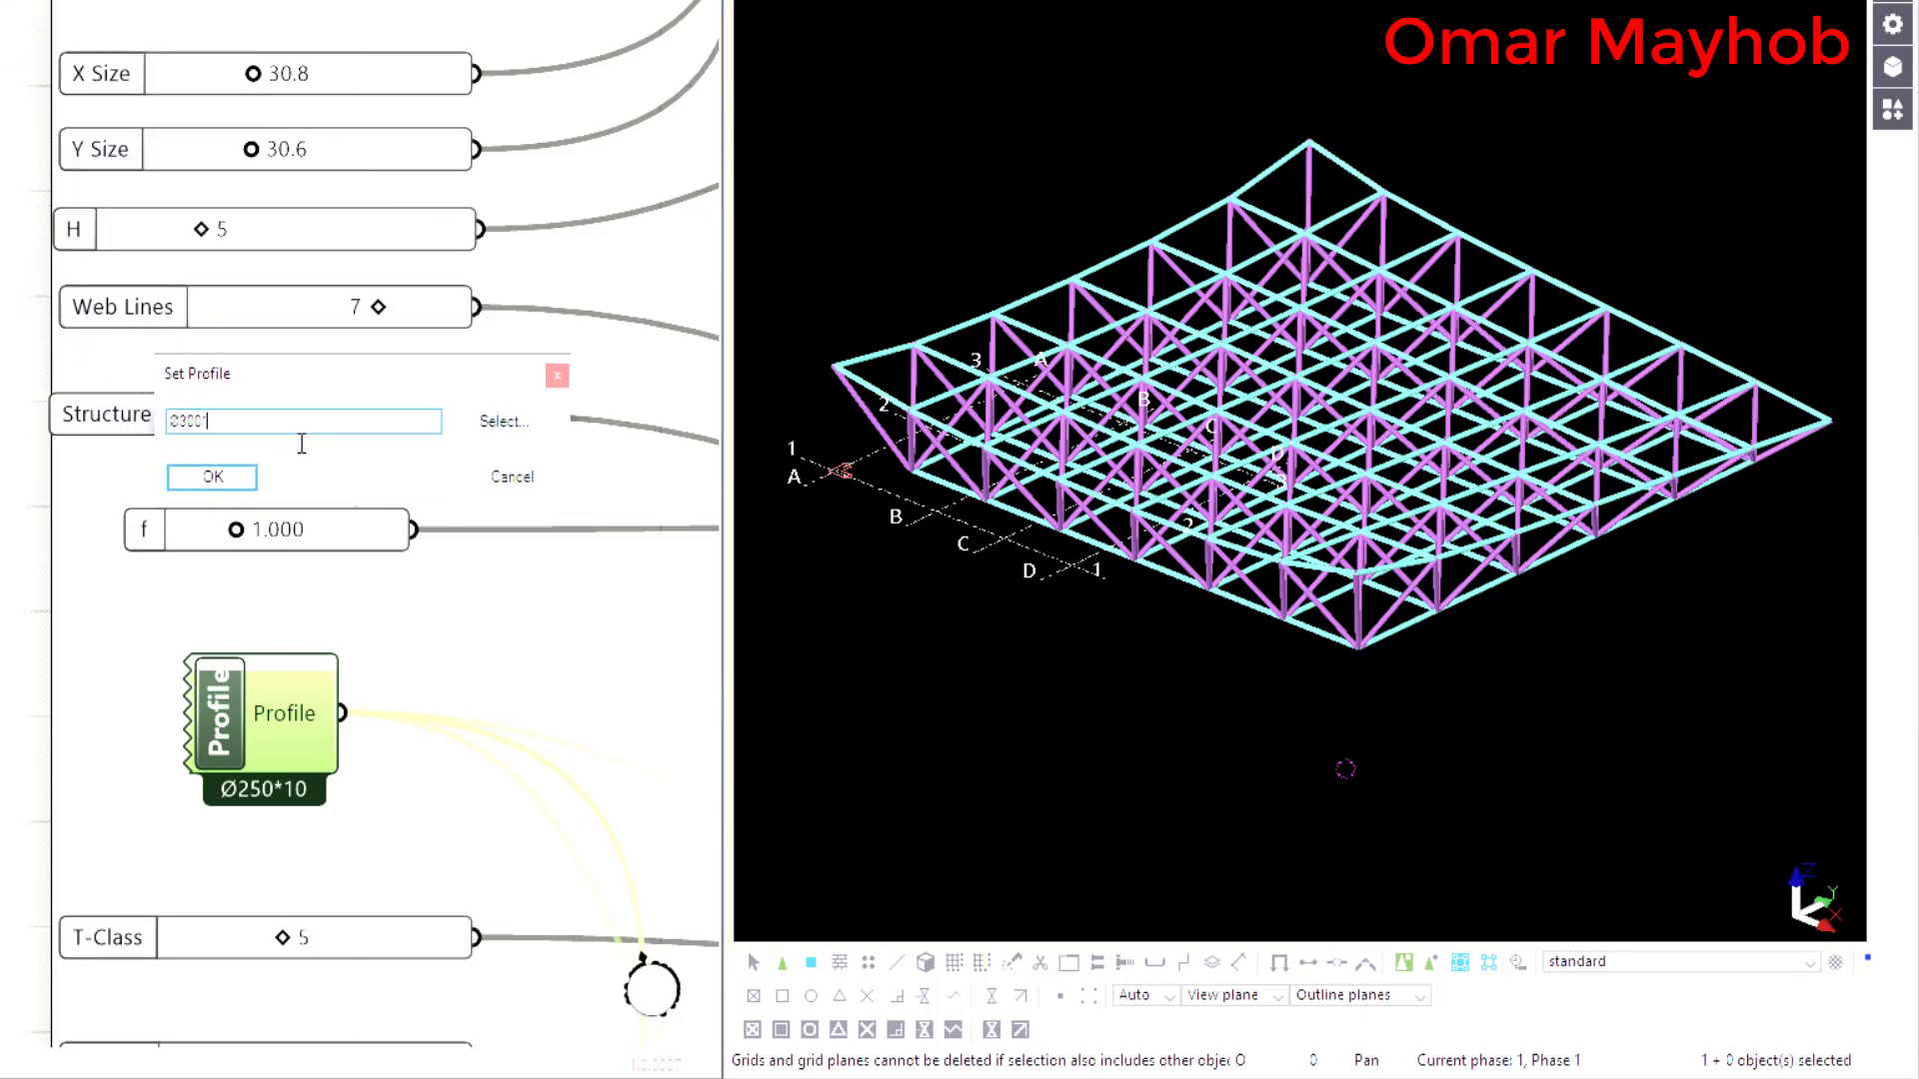
left_click(213, 477)
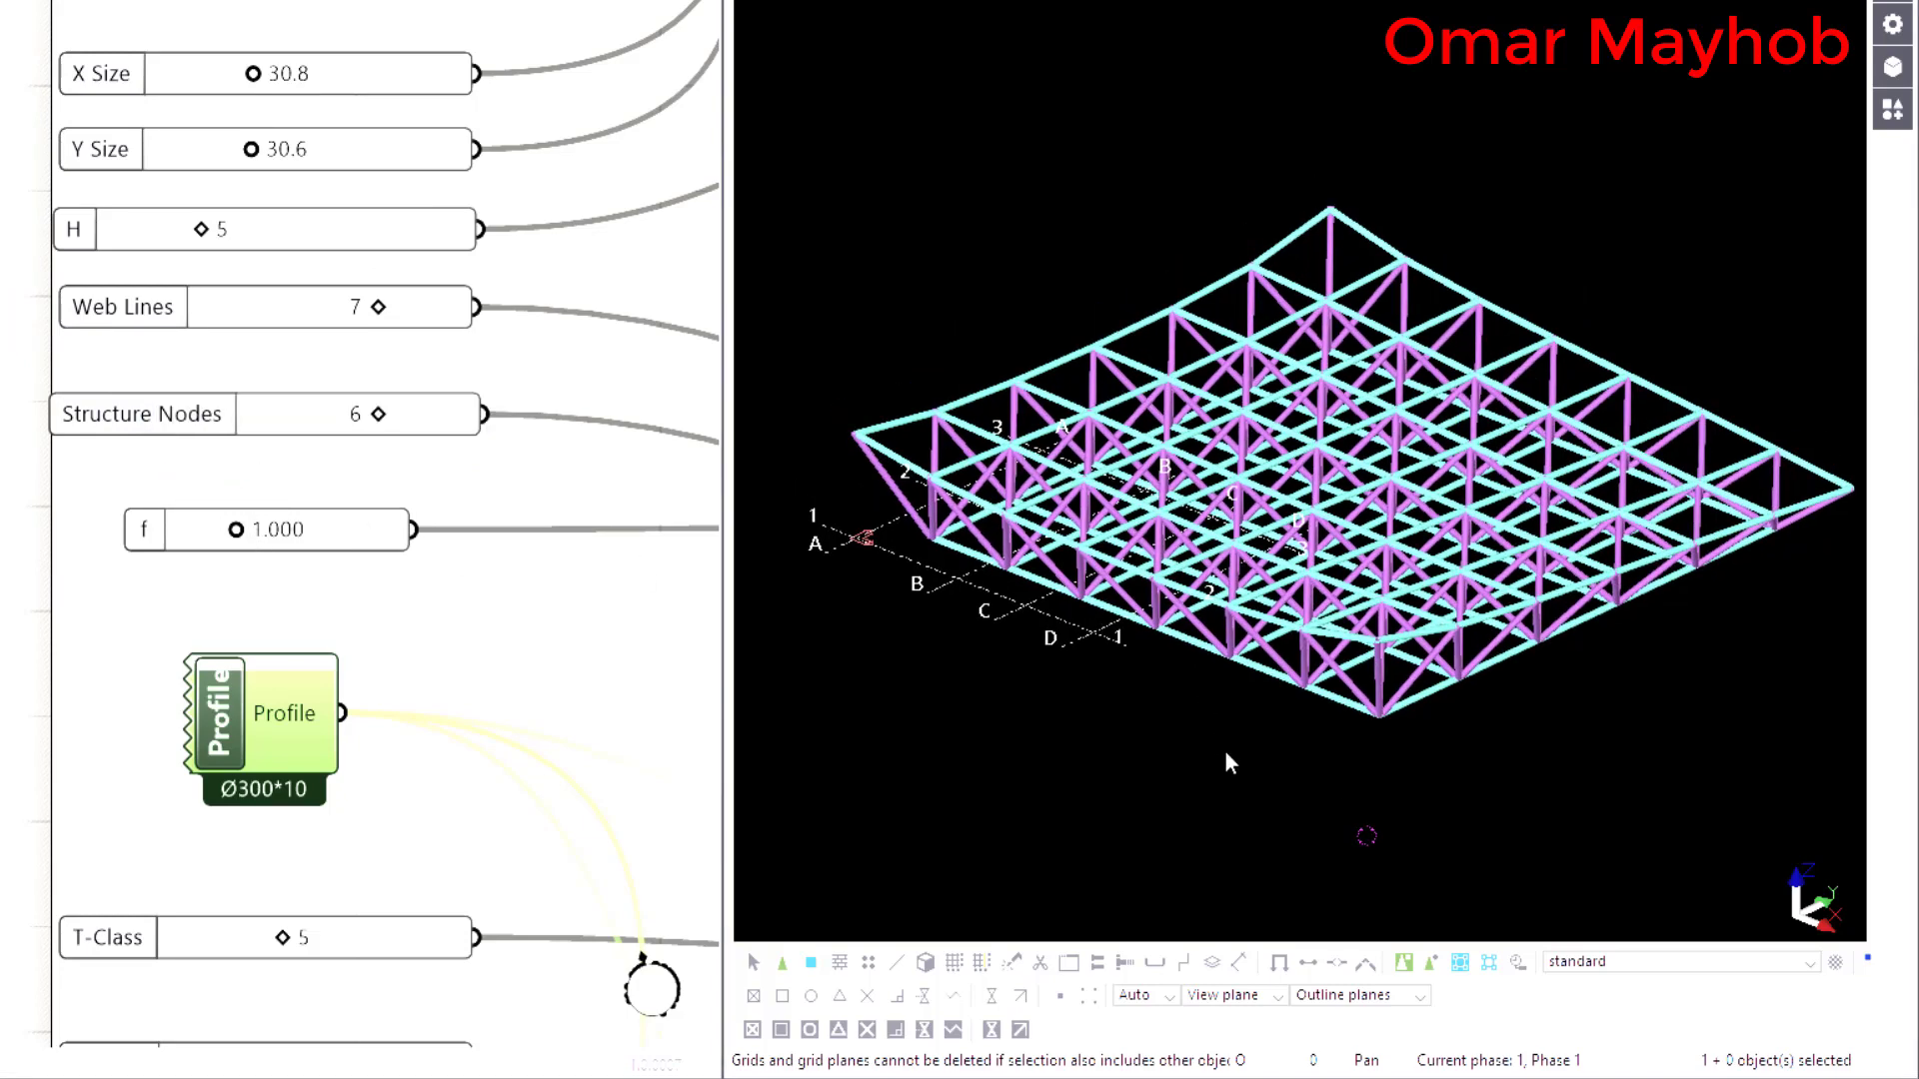
scroll(1226, 756, "up", 2)
double_click(1070, 327)
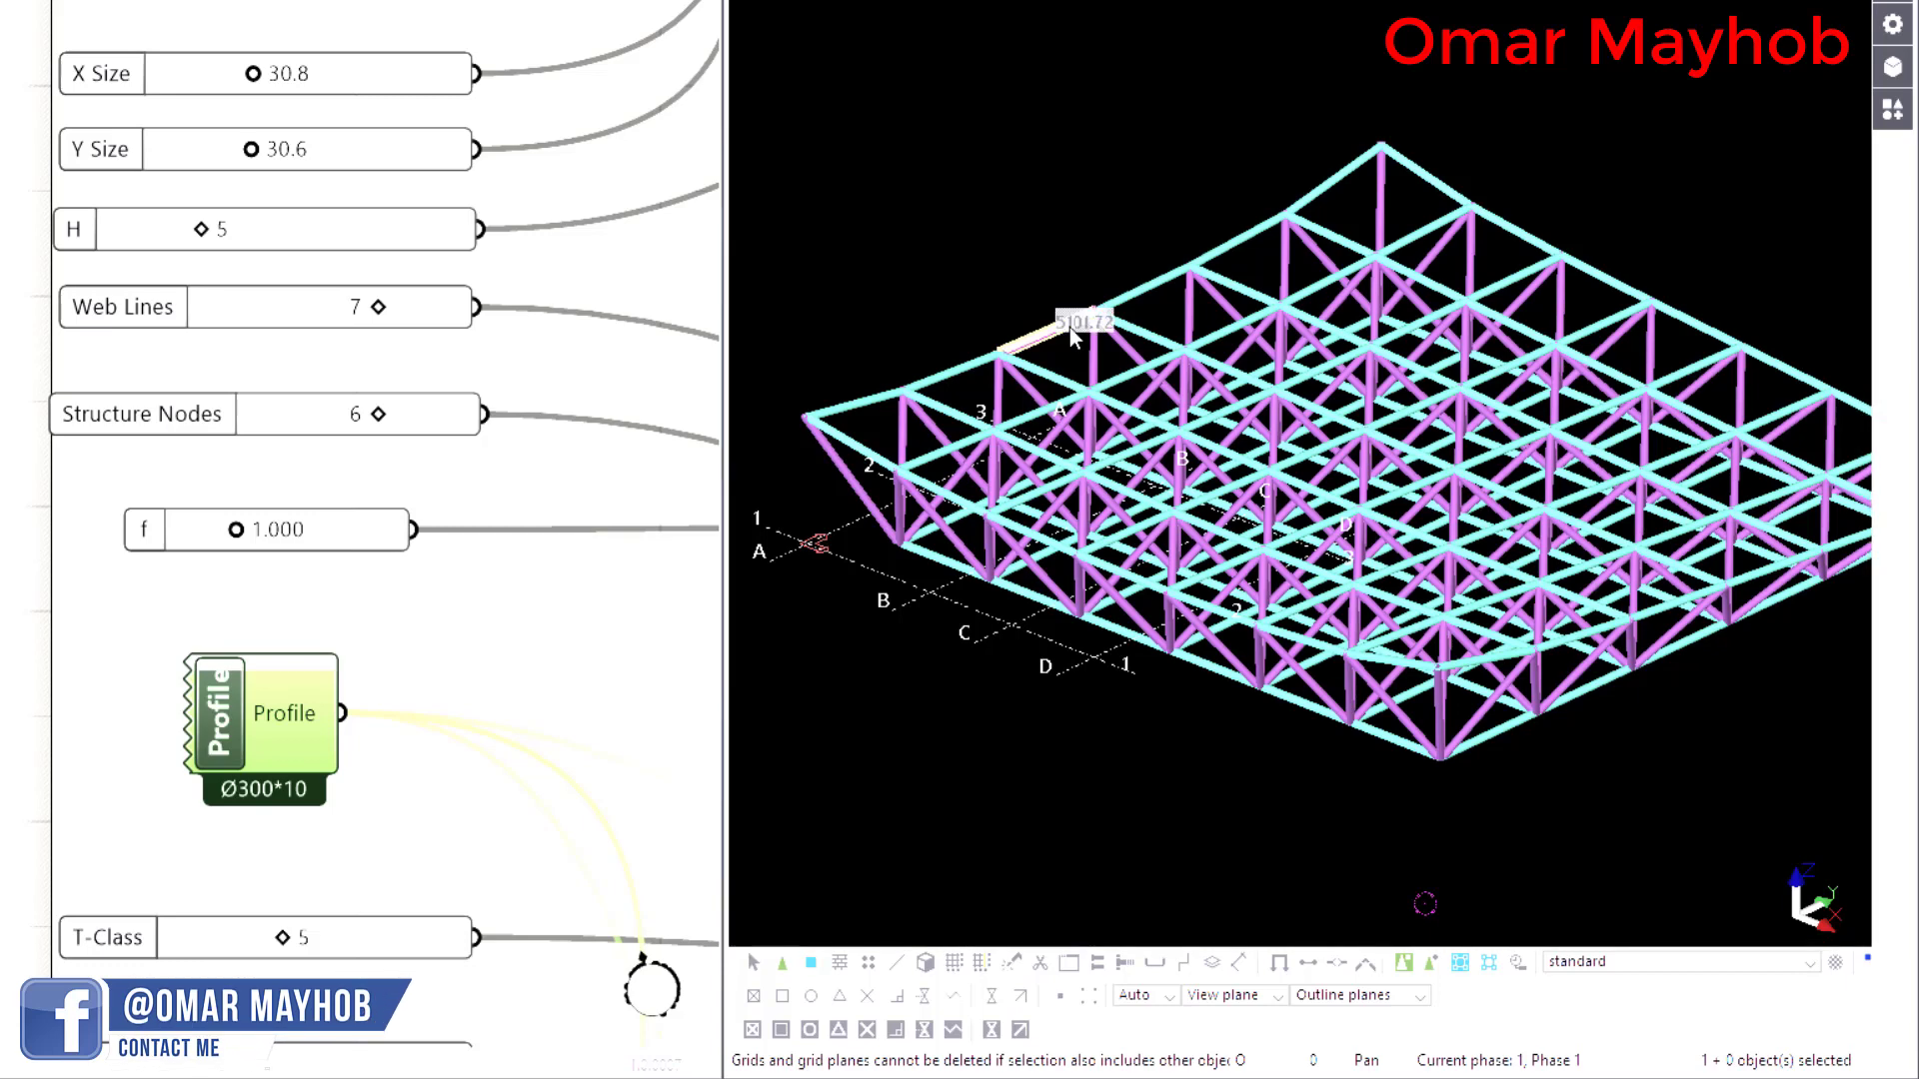
left_click_drag(1639, 210, 1572, 214)
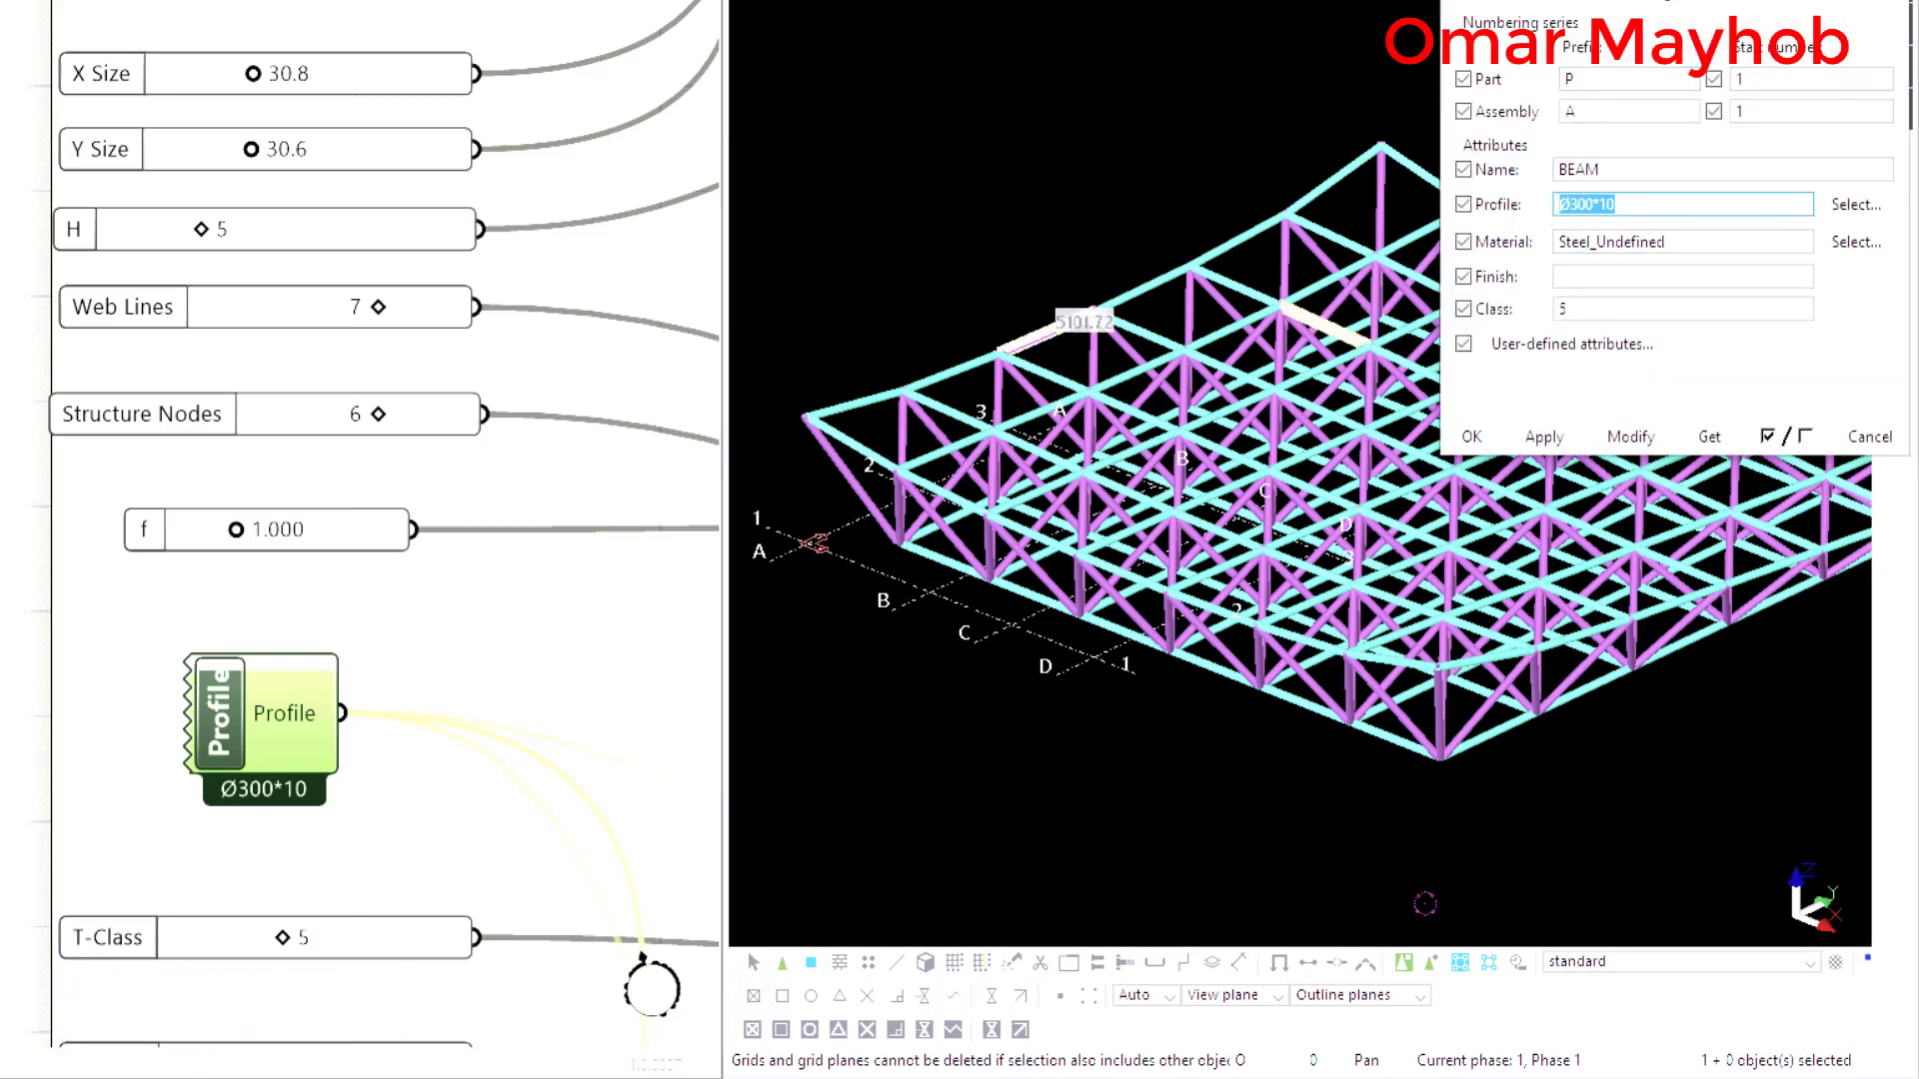
key("Escape")
scroll(424, 453, "down", 2)
scroll(256, 949, "up", 3)
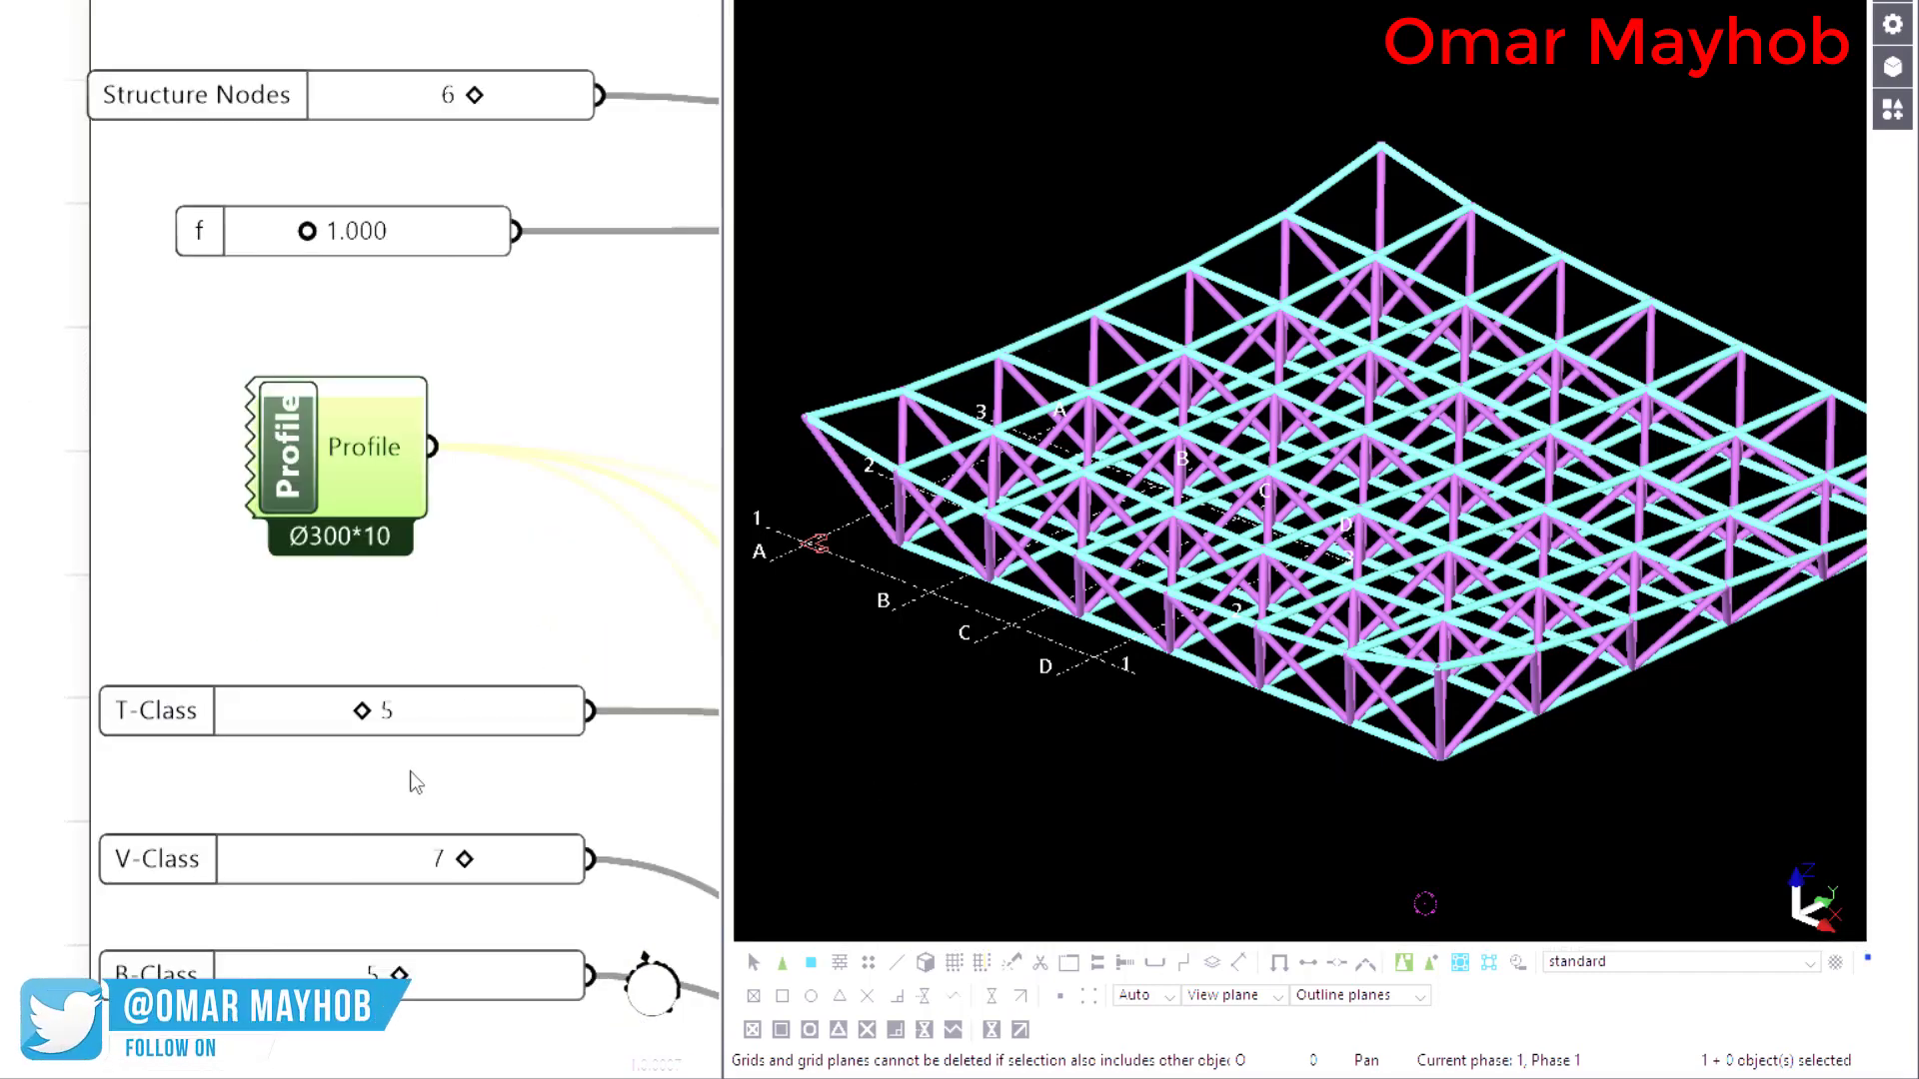
- Raise T-Class to 7 and B-Class to 7, then review the recoloured chords in Tekla
left_click_drag(362, 711, 393, 714)
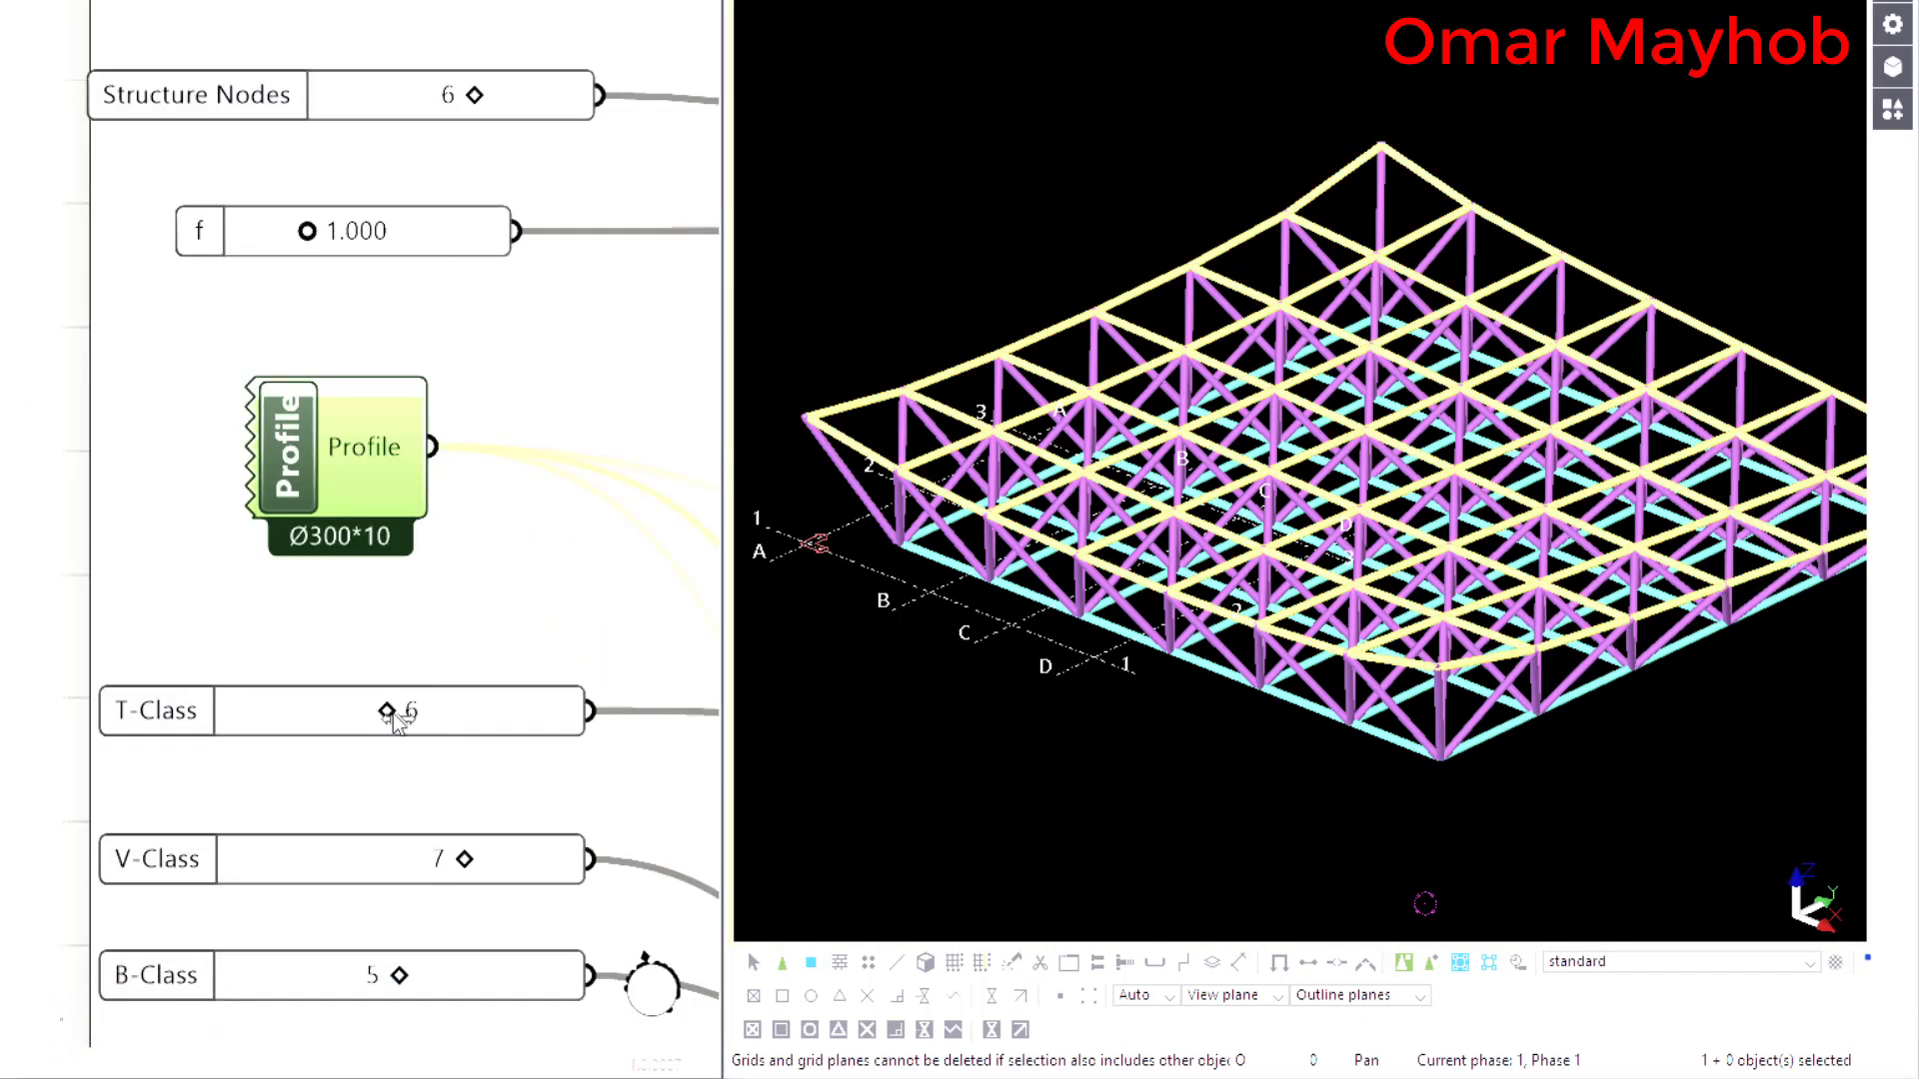
left_click_drag(393, 714, 412, 713)
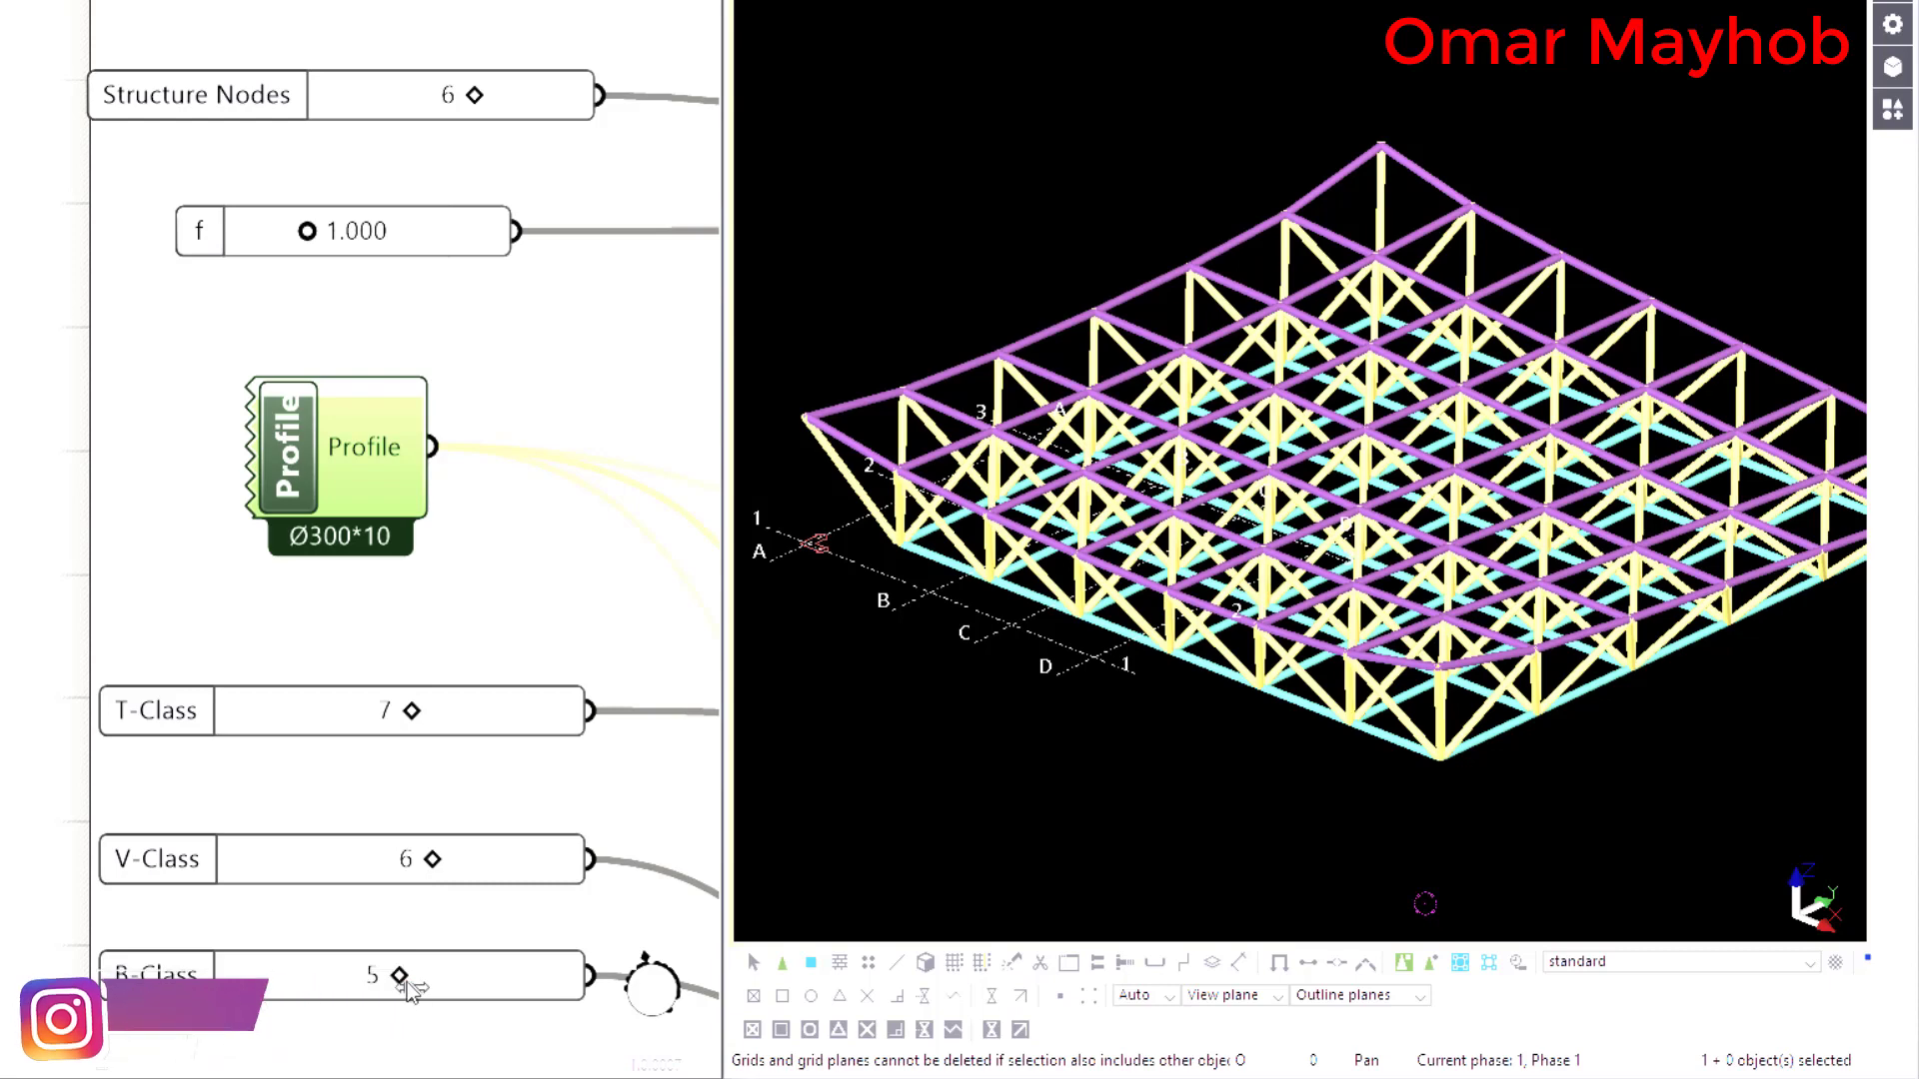
left_click_drag(402, 979, 432, 990)
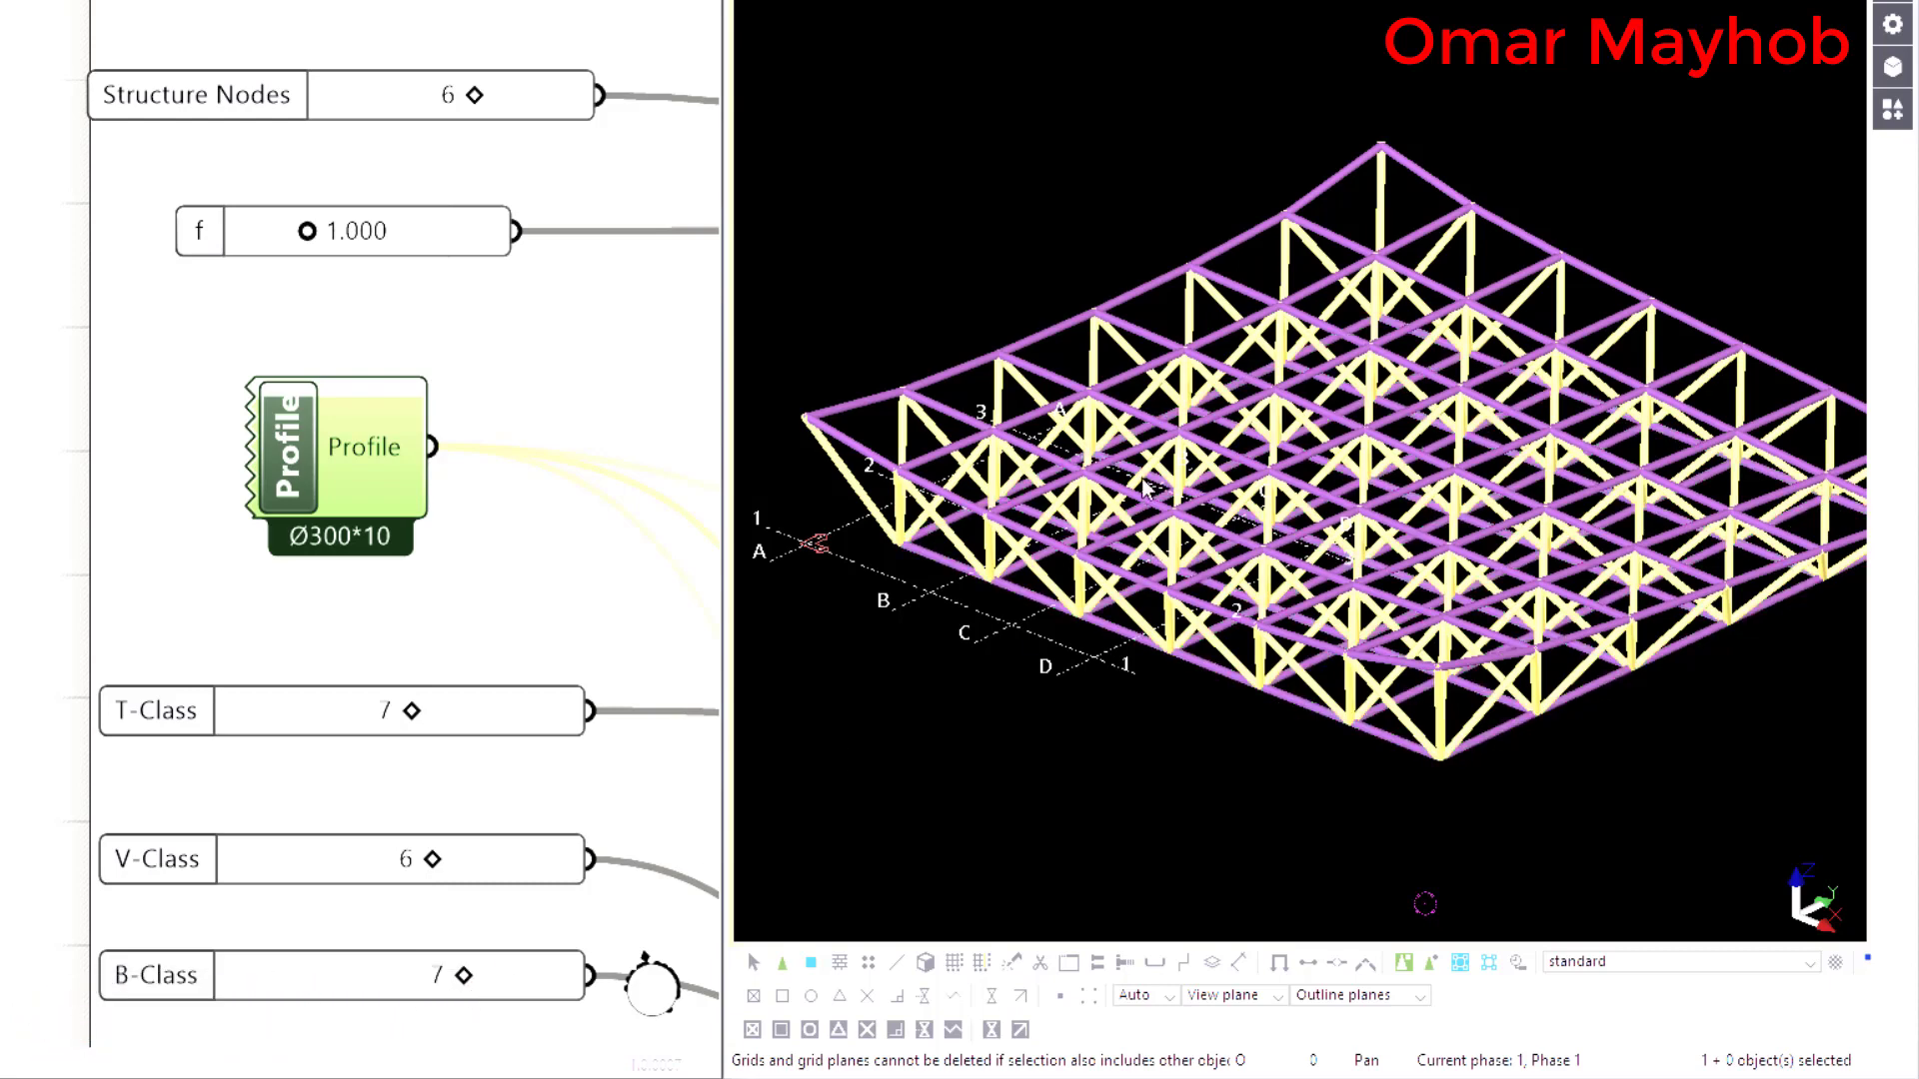
scroll(1023, 206, "down", 1)
scroll(1452, 690, "up", 1)
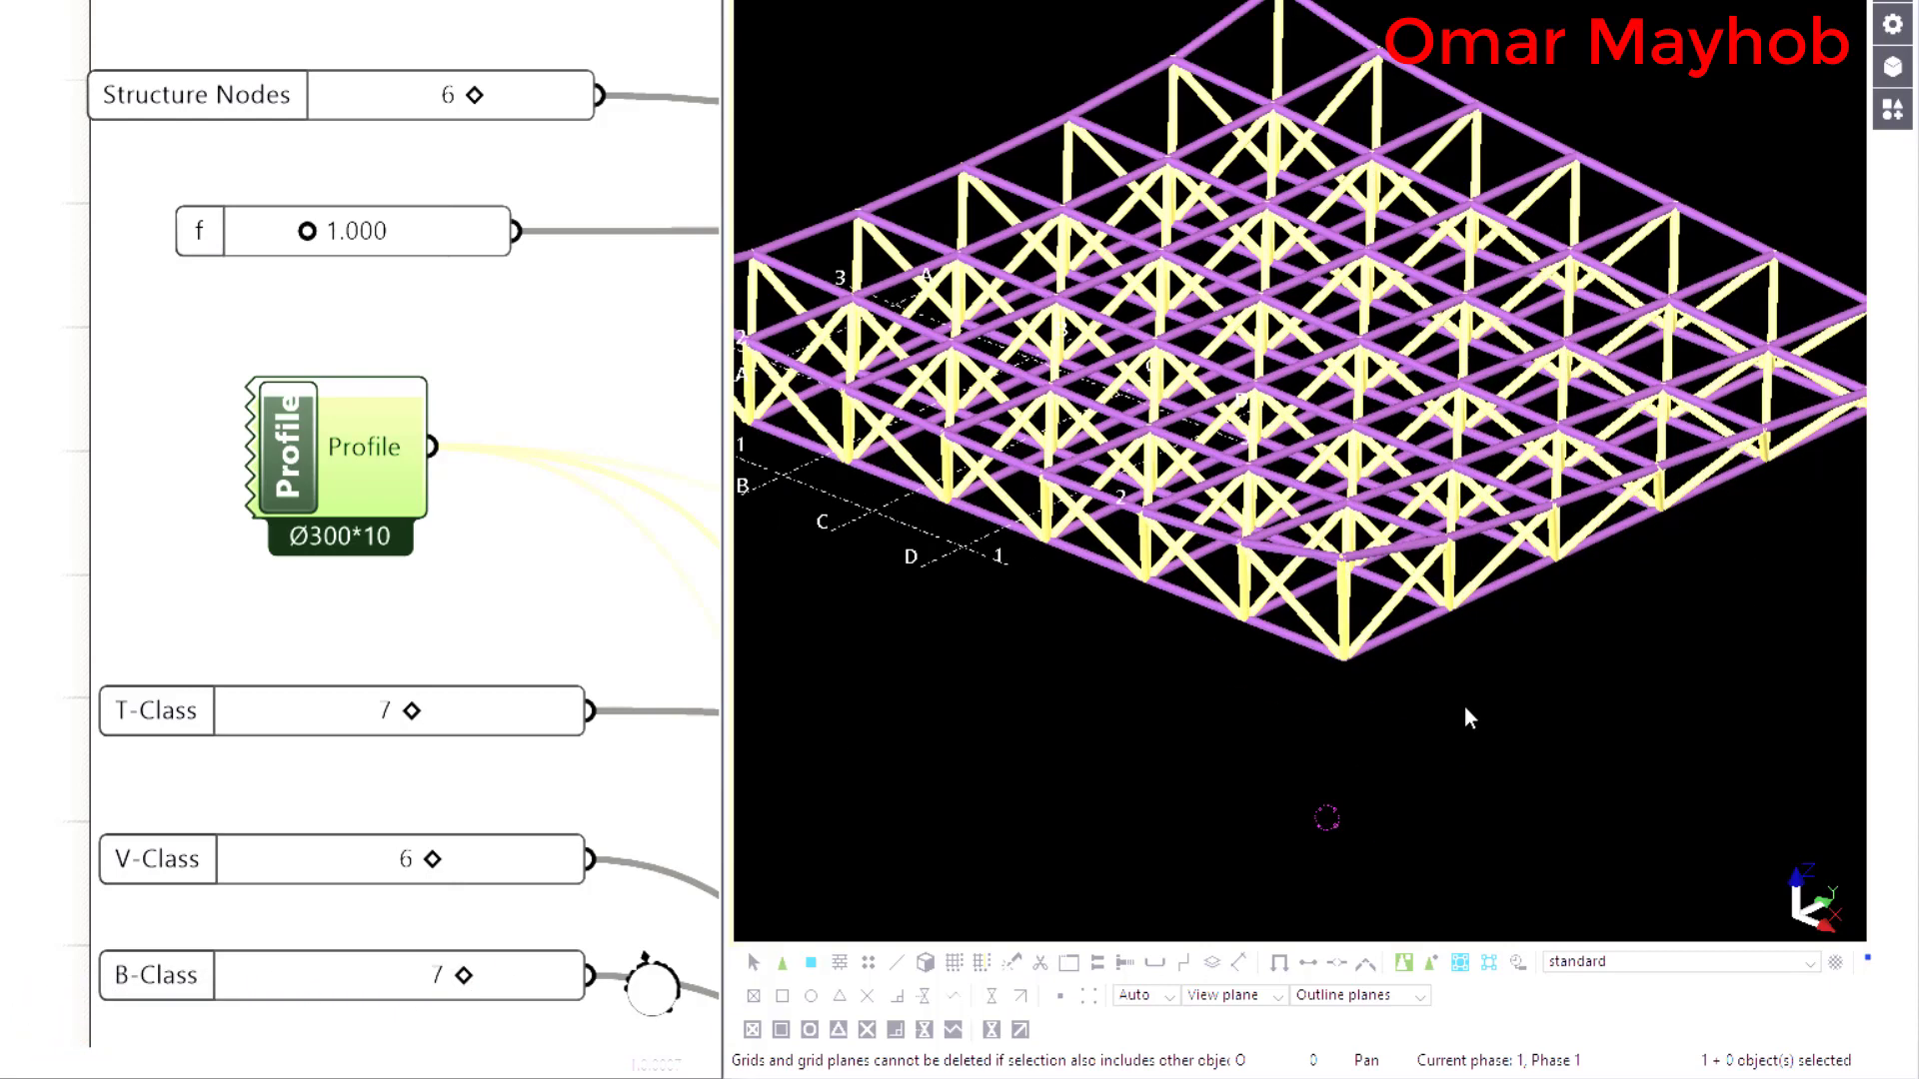
middle_click_drag(1487, 663, 1472, 704)
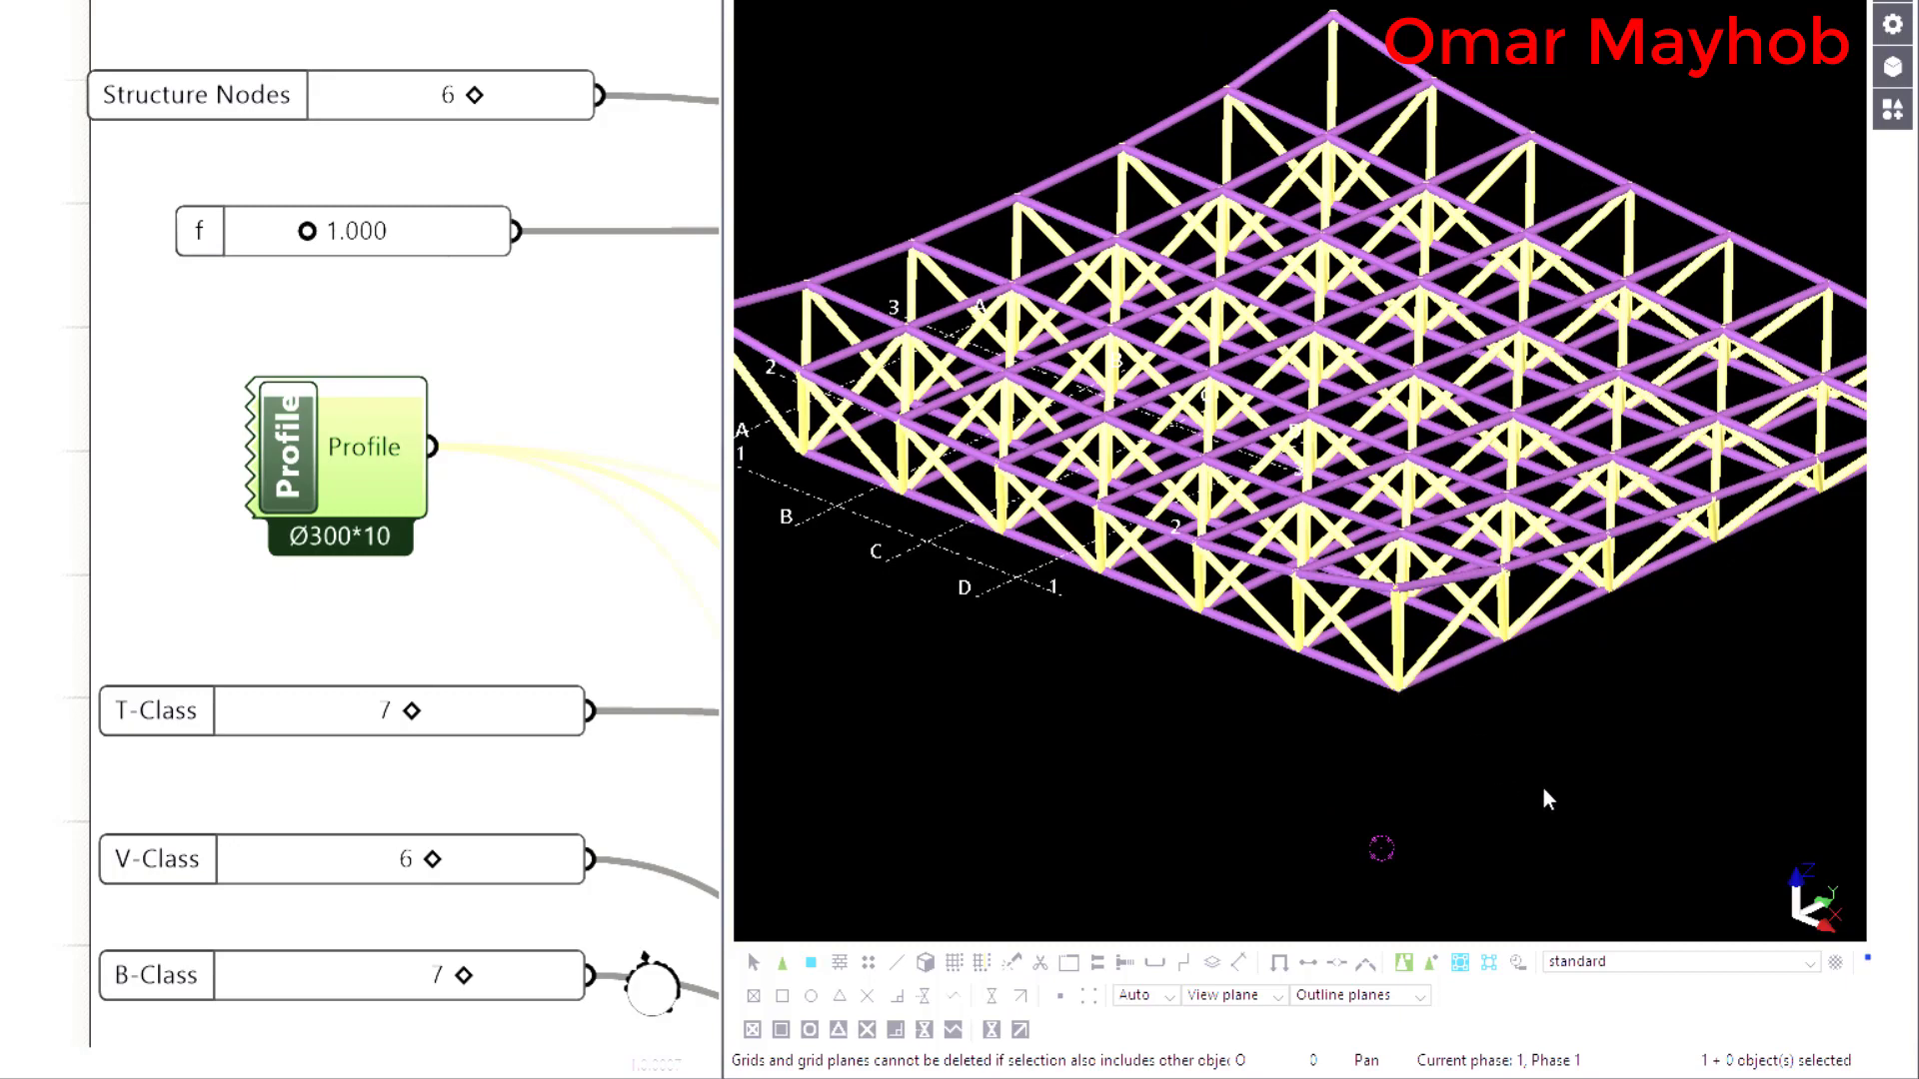
mouse_move(1547, 799)
middle_mouse_down("ctrl")
mouse_move(1477, 758)
mouse_move(1405, 548)
mouse_move(1506, 523)
mouse_move(1550, 450)
mouse_move(1696, 501)
mouse_move(1272, 596)
mouse_move(1457, 596)
mouse_move(1607, 561)
mouse_move(1635, 508)
mouse_move(1503, 604)
mouse_move(1299, 596)
mouse_move(1105, 542)
middle_mouse_up("ctrl")
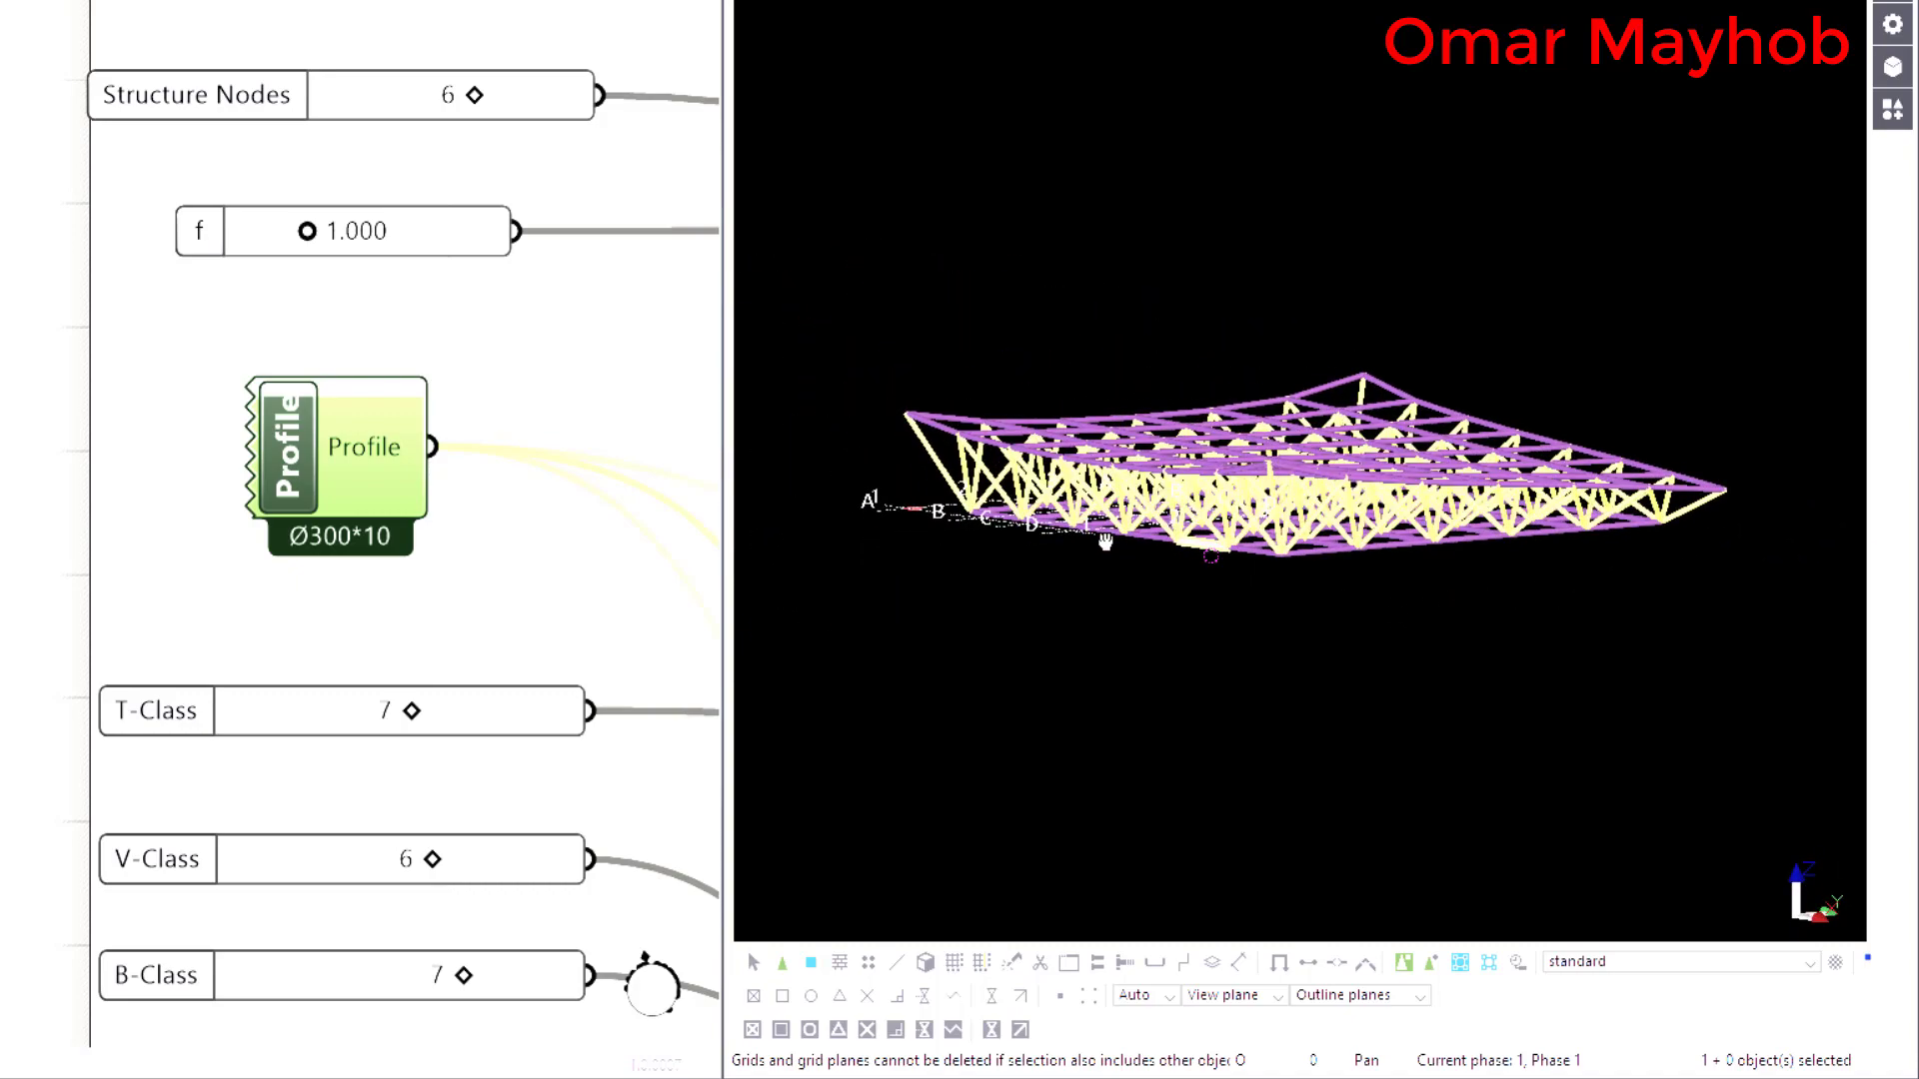